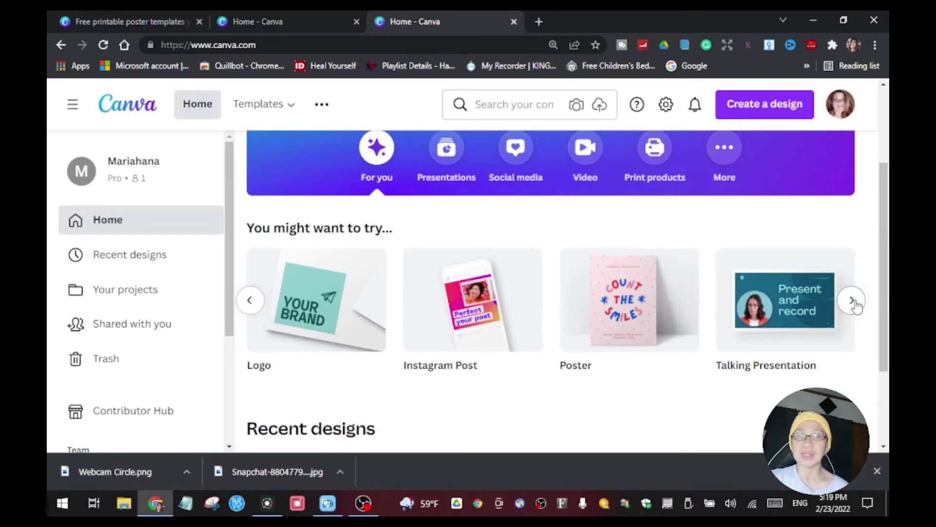
Create a blank Poster design and show the previously uploaded images in Uploads
mouse_move(660, 331)
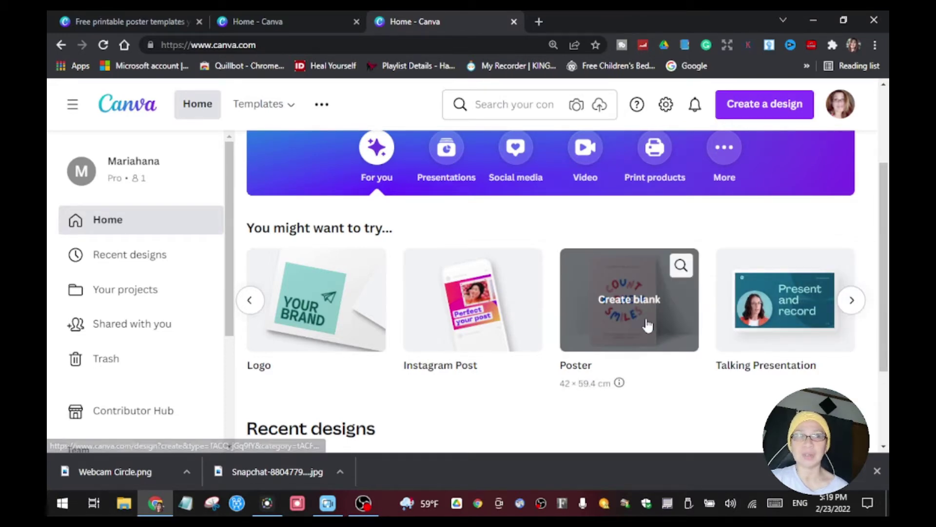
left_click(641, 324)
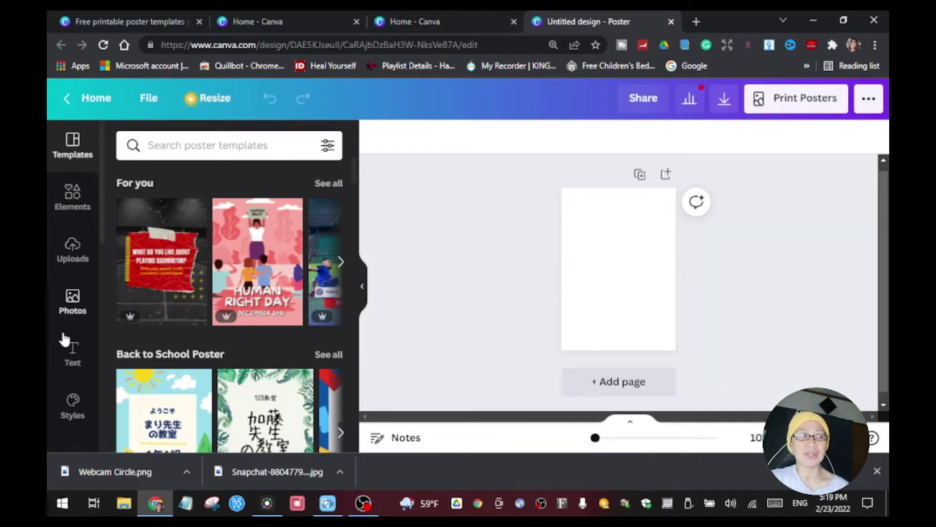
left_click(68, 251)
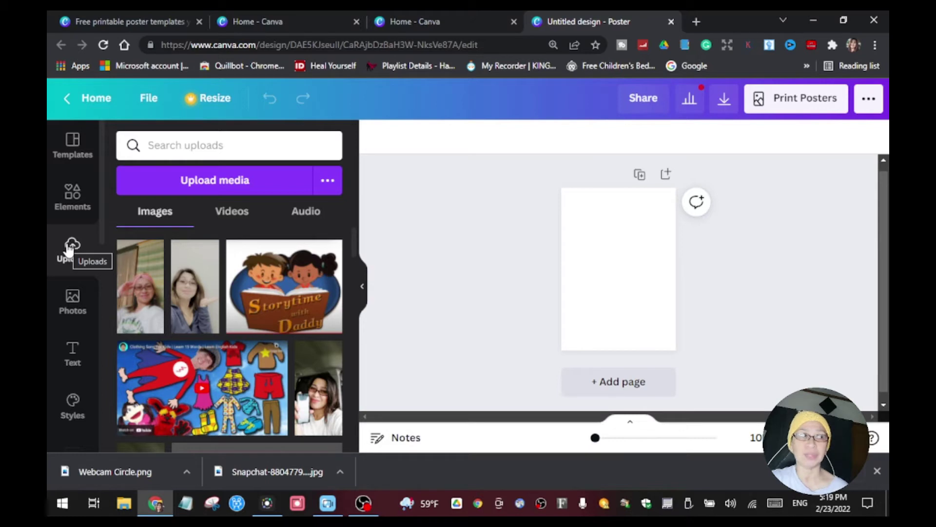
Cancel the upload, then drag the first uploaded selfie onto the poster and resize it to nearly fill the page
left_click(215, 182)
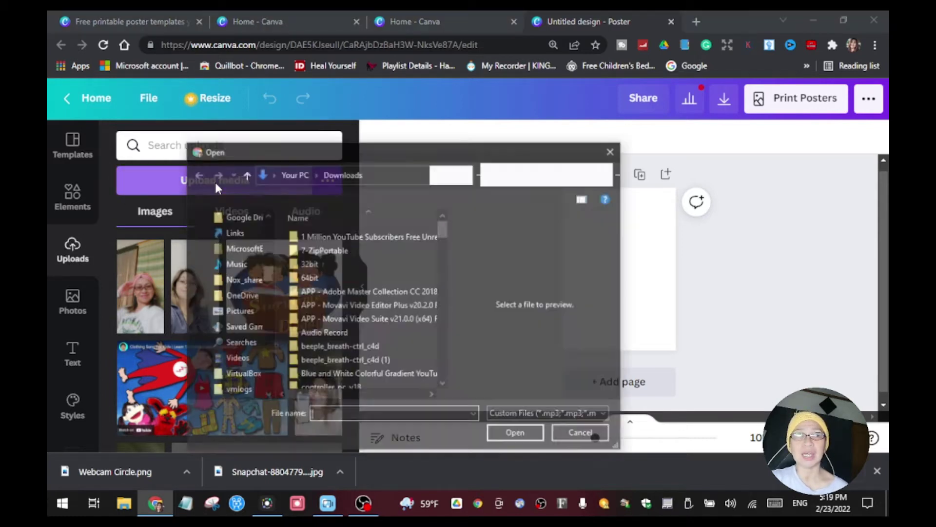
left_click(569, 431)
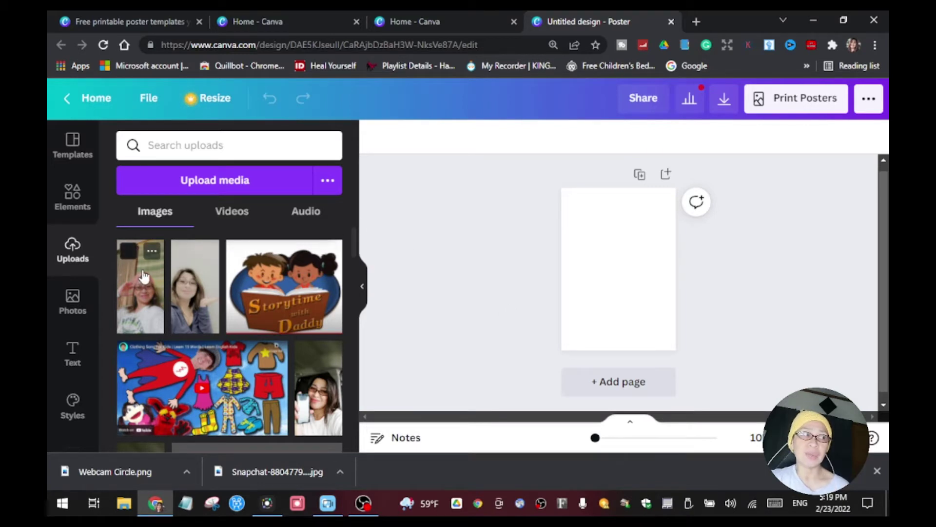
left_click_drag(143, 277, 600, 238)
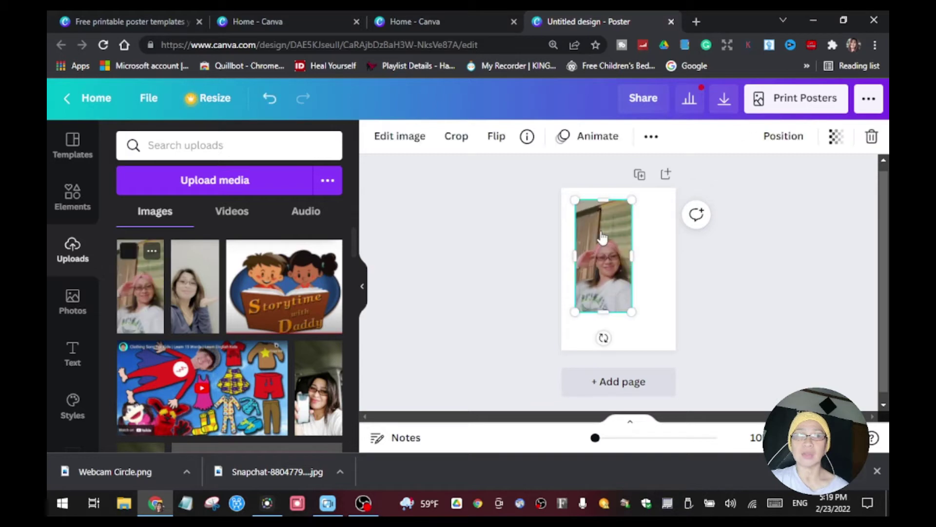
left_click_drag(632, 311, 659, 340)
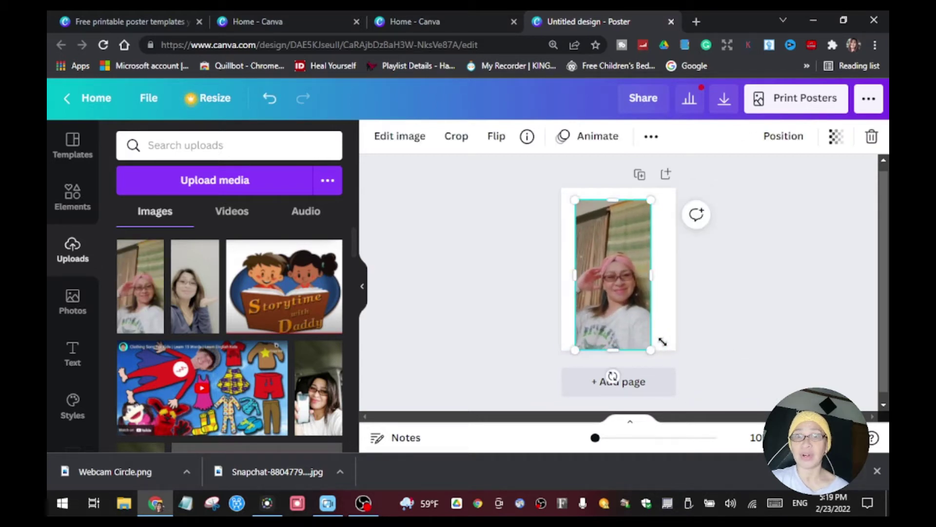
left_click_drag(635, 272, 667, 266)
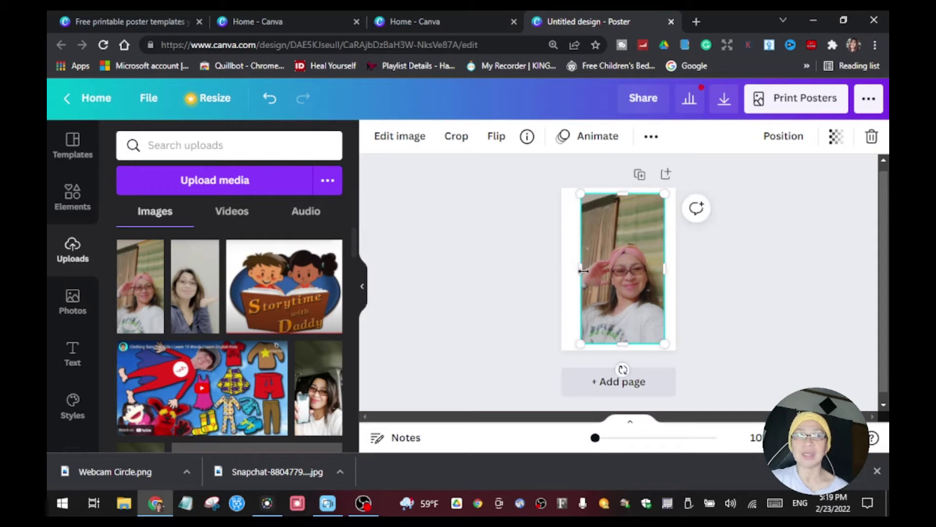
left_click_drag(573, 271, 572, 271)
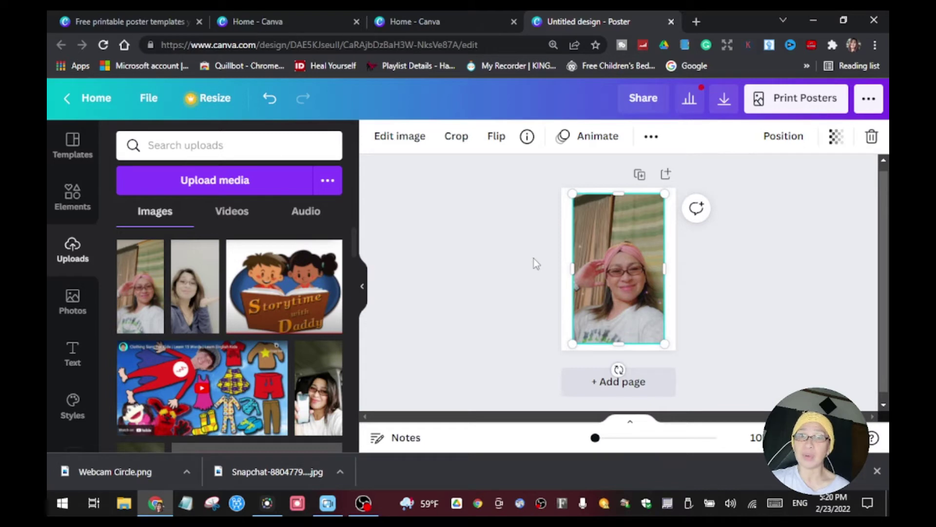
Run Background Remover on the selfie from Edit image, leaving only the person
left_click(468, 286)
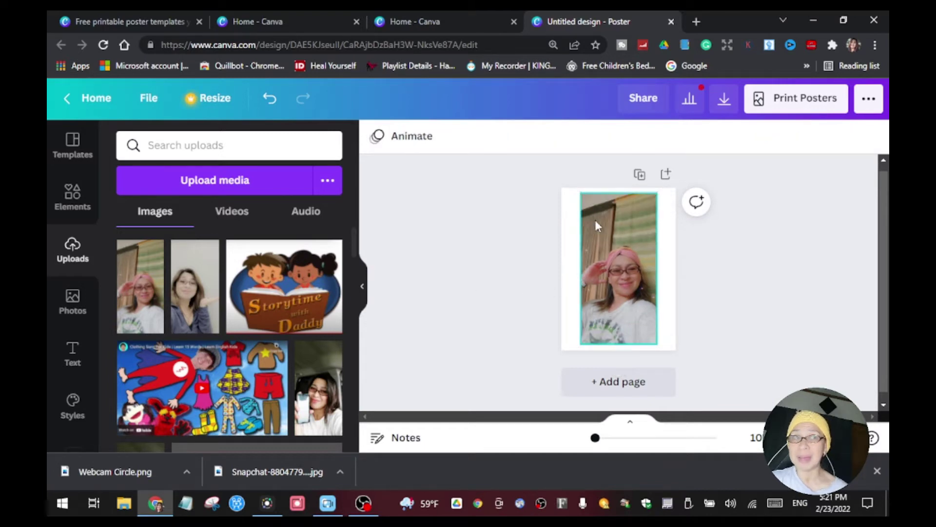
left_click(603, 256)
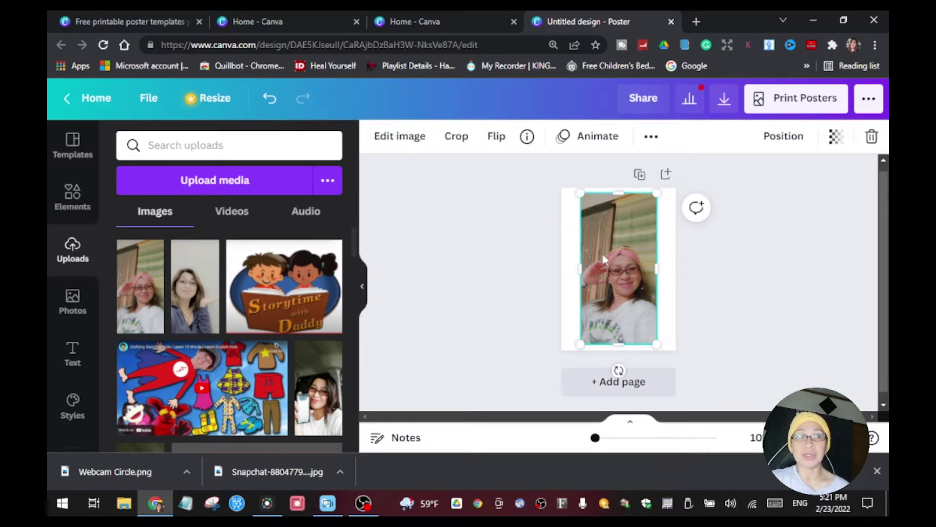
left_click(398, 145)
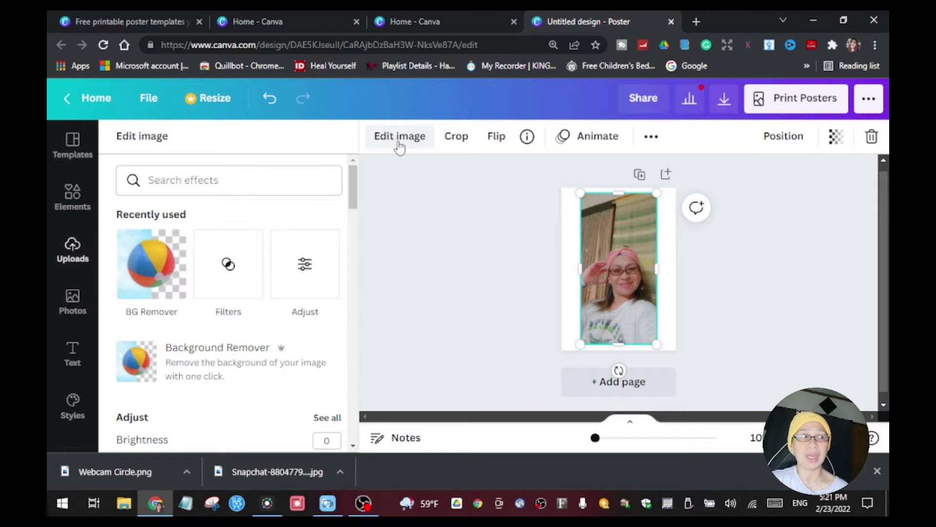
left_click(152, 358)
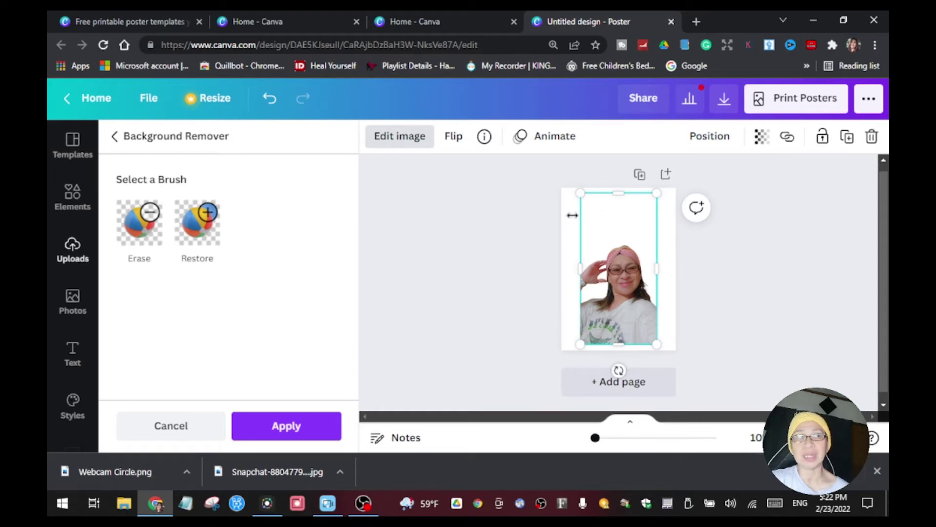
left_click(511, 231)
Crop the empty area off the top of the cut-out photo
left_click(622, 223)
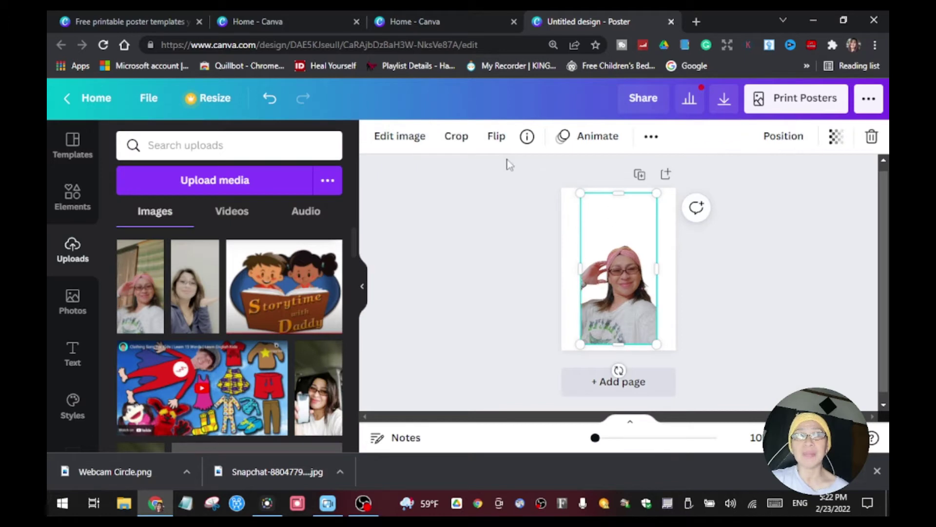
left_click(456, 136)
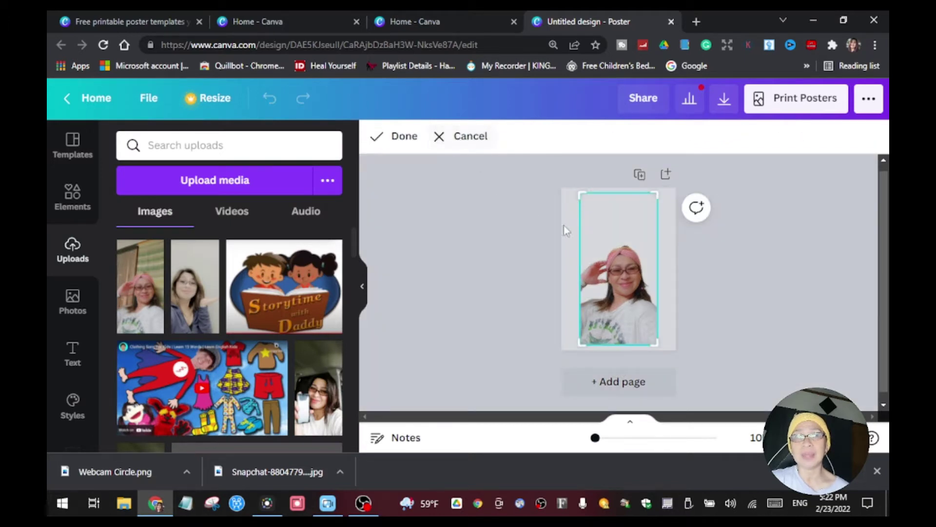
left_click_drag(581, 193, 578, 239)
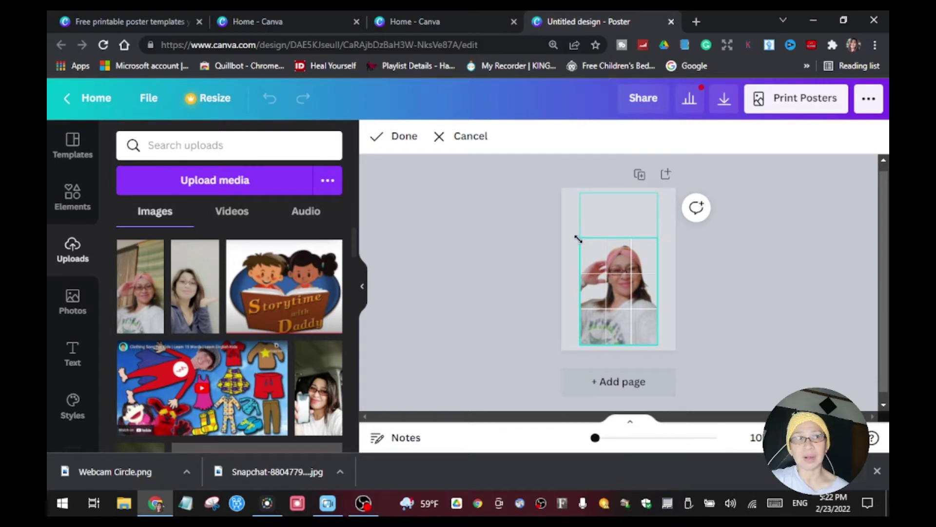
left_click_drag(578, 238, 578, 238)
left_click(504, 239)
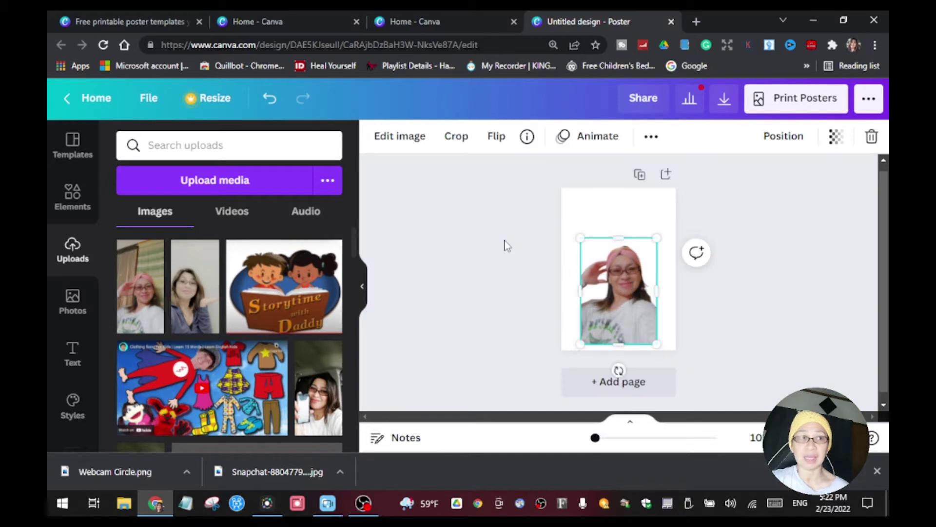
Enlarge and centre the cropped photo so it fills most of the poster
left_click_drag(619, 289, 619, 267)
left_click_drag(657, 322, 664, 333)
mouse_move(579, 334)
left_mouse_down()
mouse_move(576, 346)
mouse_move(576, 338)
left_mouse_up()
left_click_drag(665, 215, 668, 210)
left_click_drag(645, 247, 640, 241)
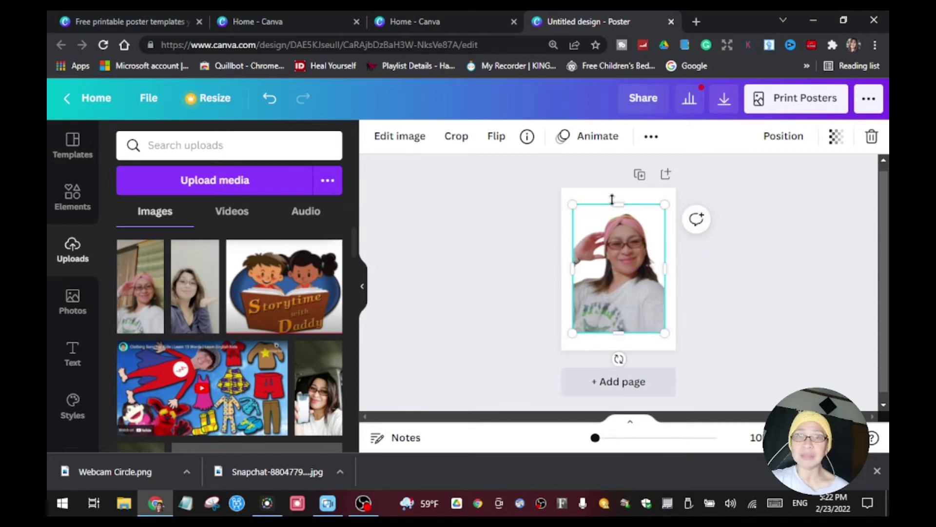
left_click(706, 312)
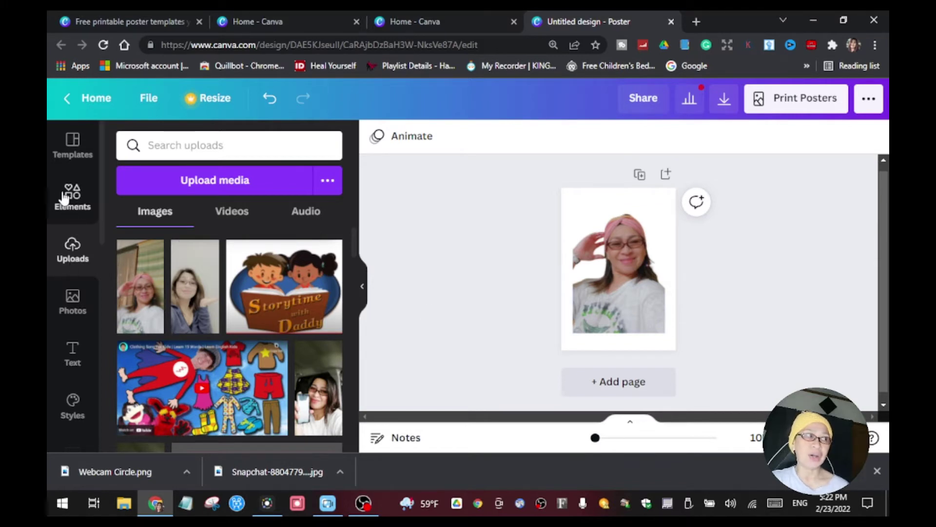
Open the Draw (Beta) app from the More apps list
scroll(69, 201, "down", 10)
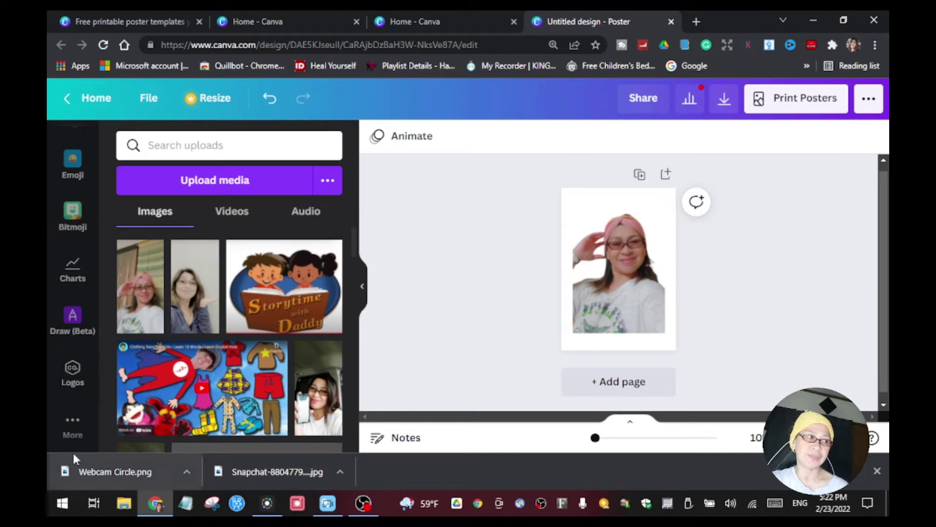
left_click(69, 436)
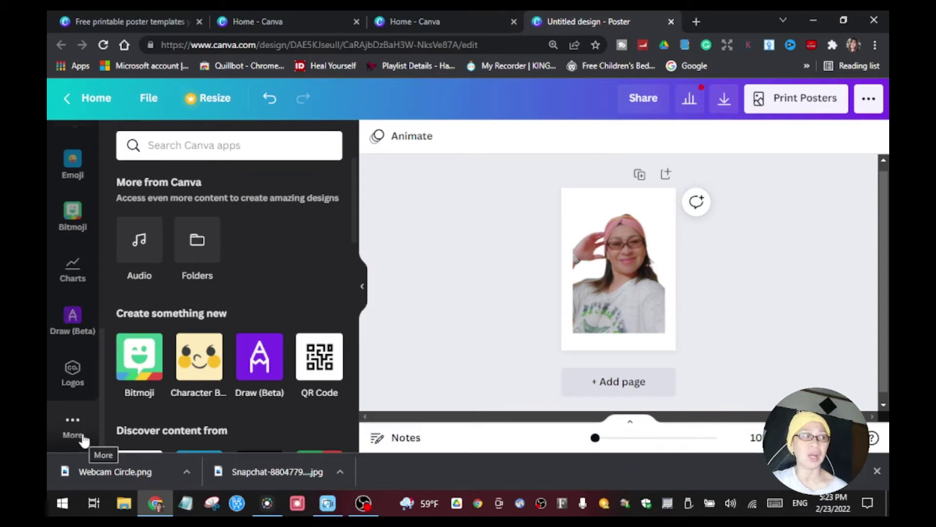
left_click(74, 329)
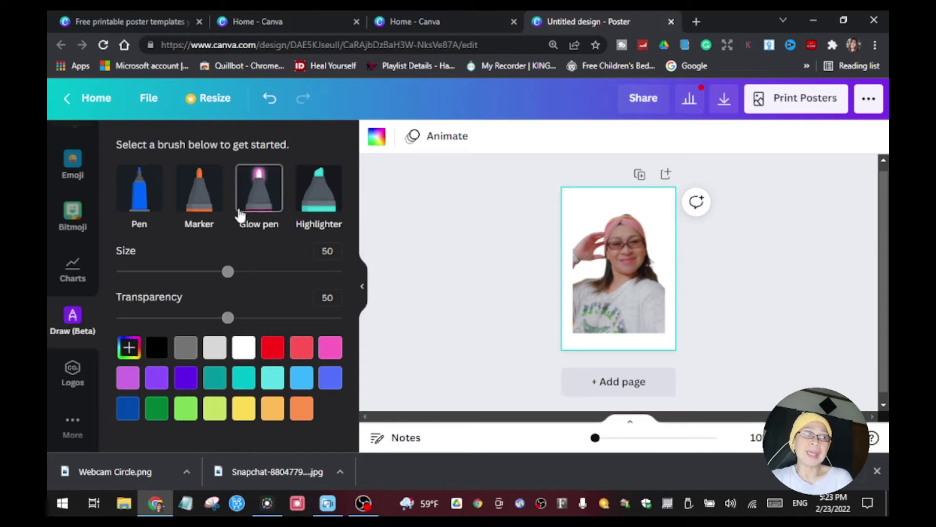
Choose the Pen brush and set it to size 40 in black
left_click(138, 207)
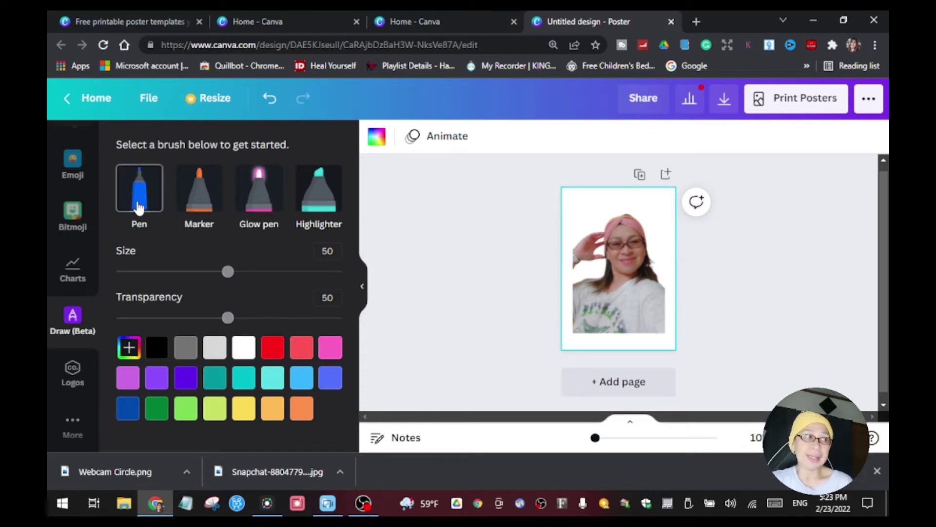
left_click(139, 206)
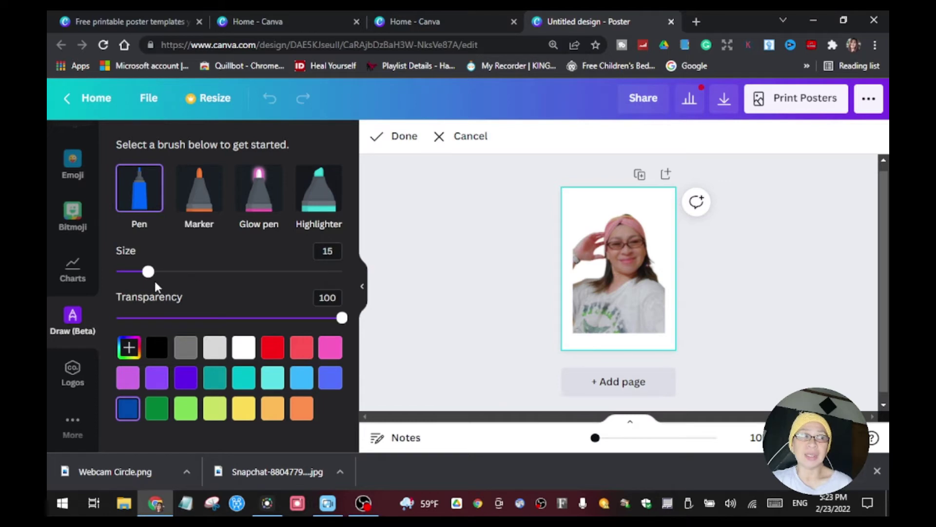
left_click_drag(153, 281, 229, 280)
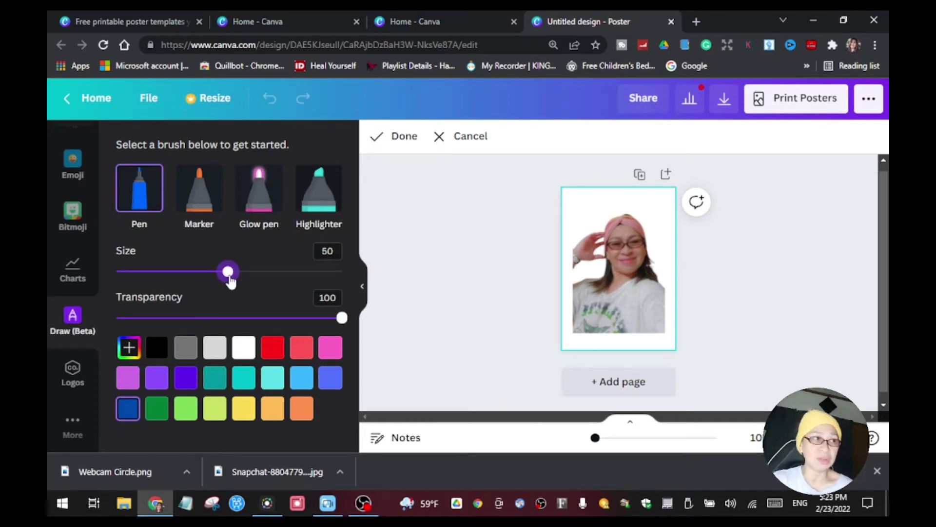
left_click_drag(229, 275, 277, 285)
left_click_drag(262, 281, 206, 280)
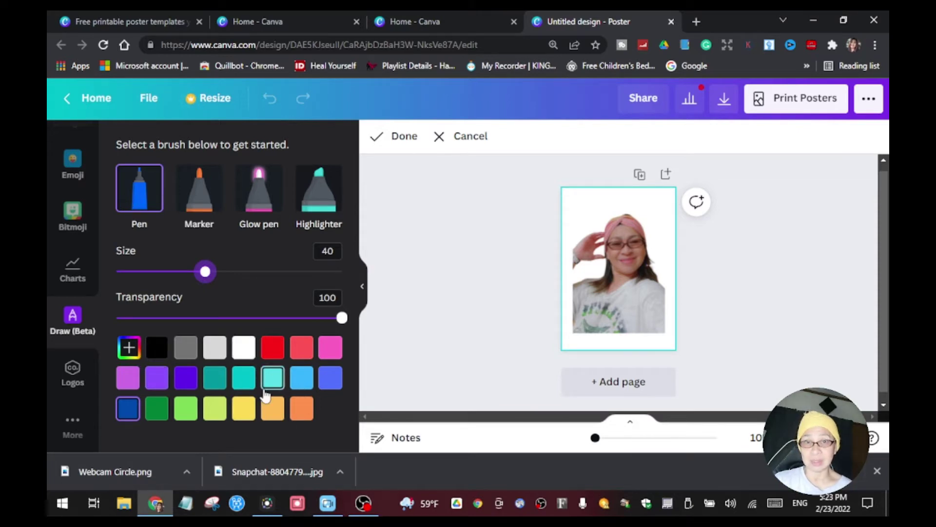
left_click(156, 349)
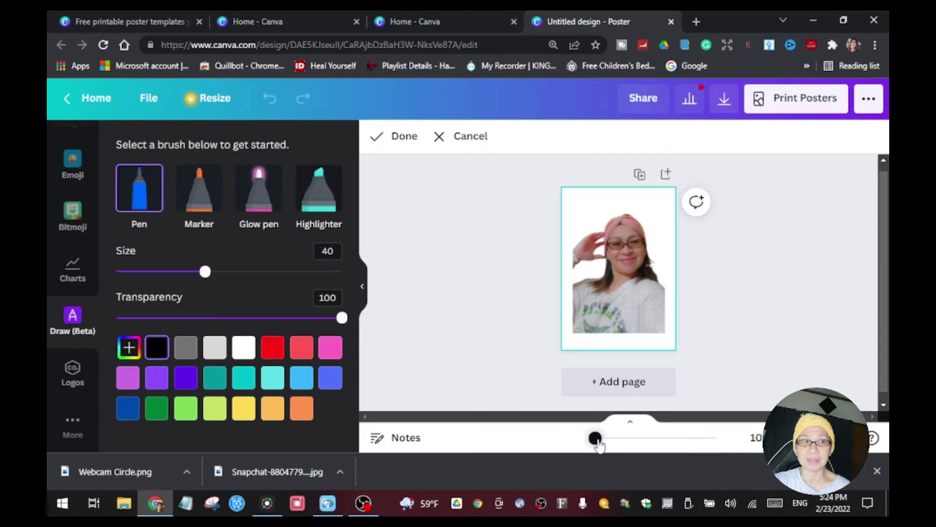
Zoom to 24% and set the photo's transparency to 50
left_click_drag(596, 439, 599, 438)
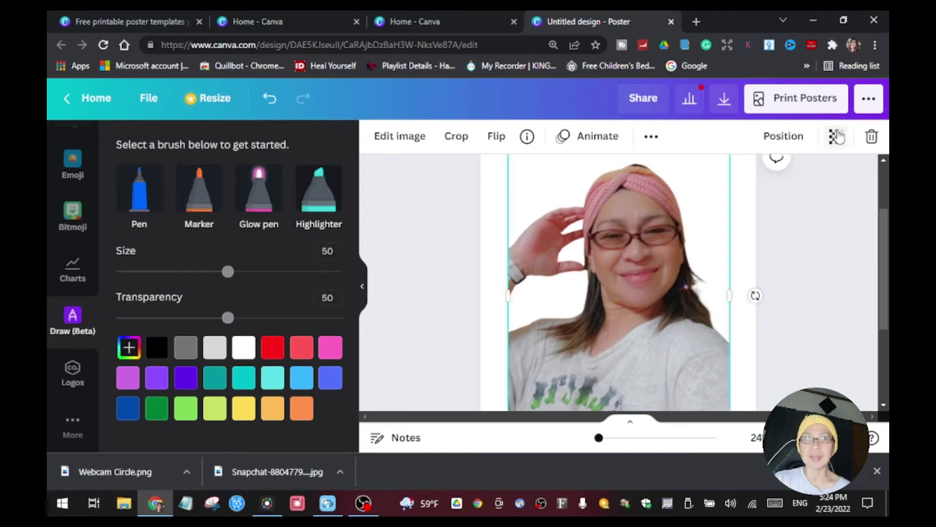
left_click(836, 138)
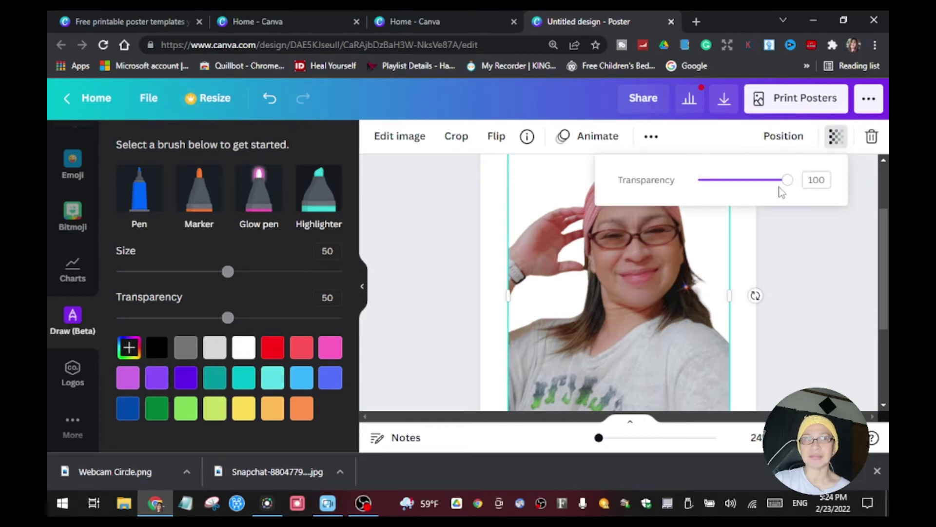
left_click_drag(786, 185, 745, 192)
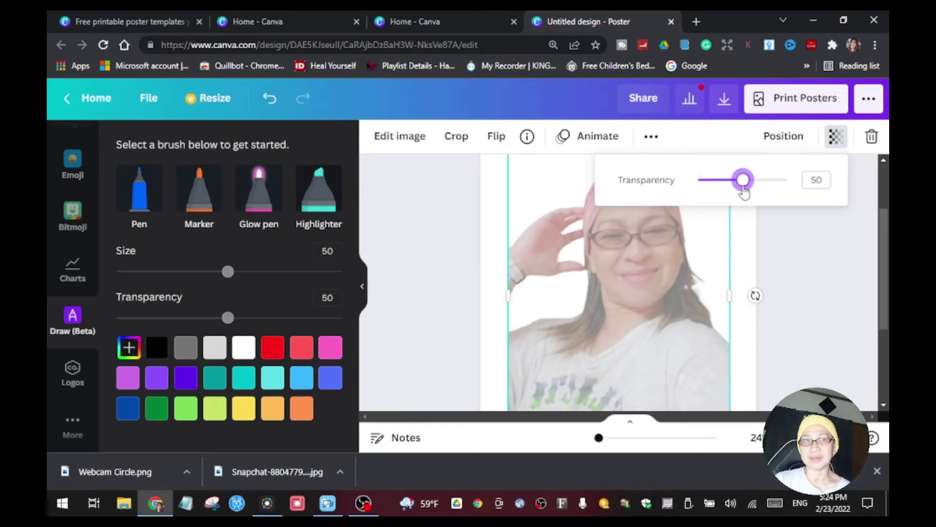
left_click(783, 265)
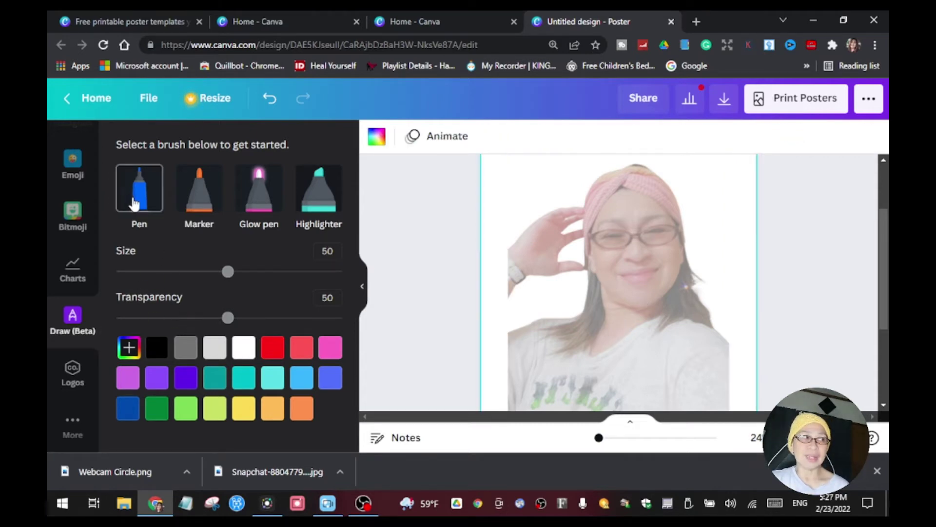
Return to the Pen with size 40 and black colour
left_click(135, 204)
left_click(327, 251)
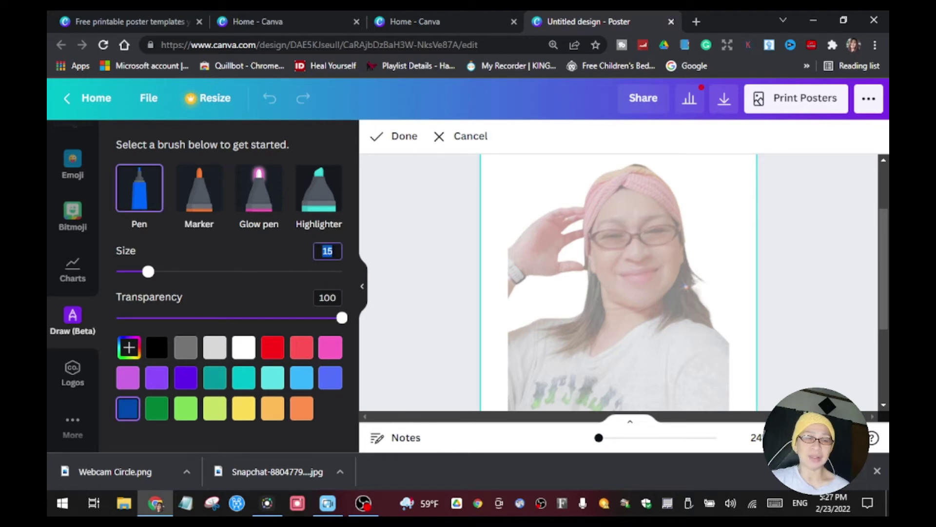
type("40")
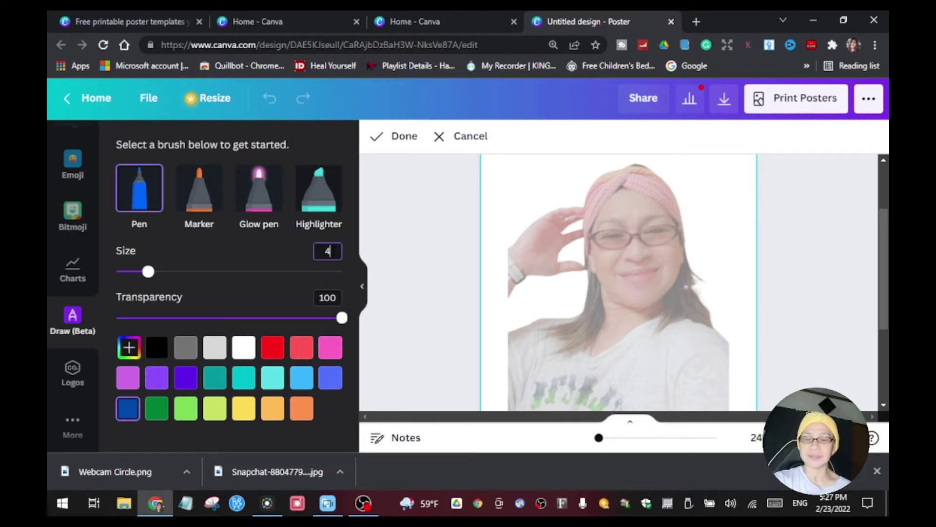
left_click(156, 348)
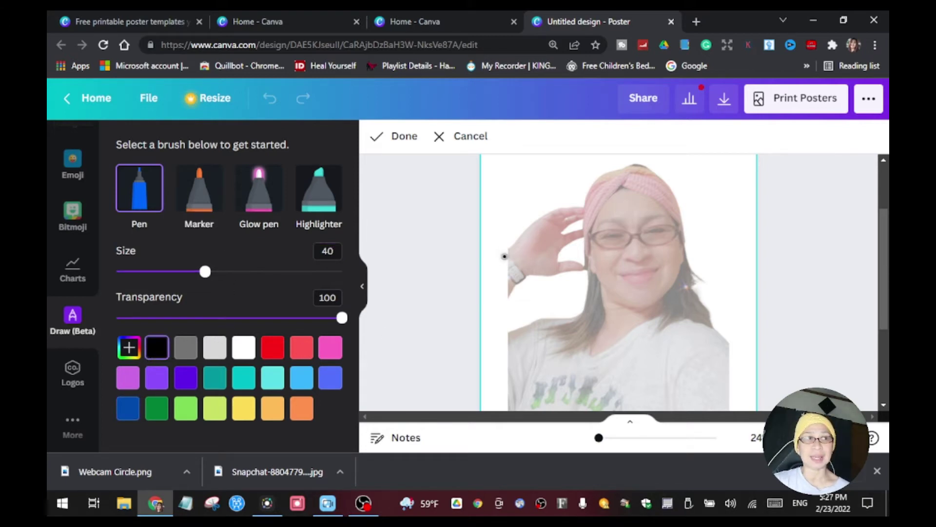
Place black dots along the left arm, raised hand and across the headband
left_click(508, 248)
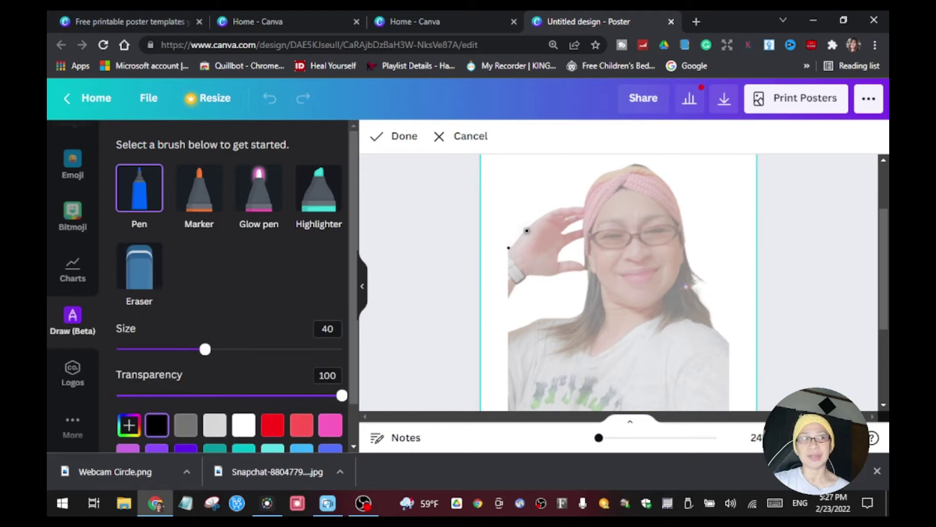
left_click(527, 230)
left_click(548, 214)
left_click(569, 206)
left_click(585, 209)
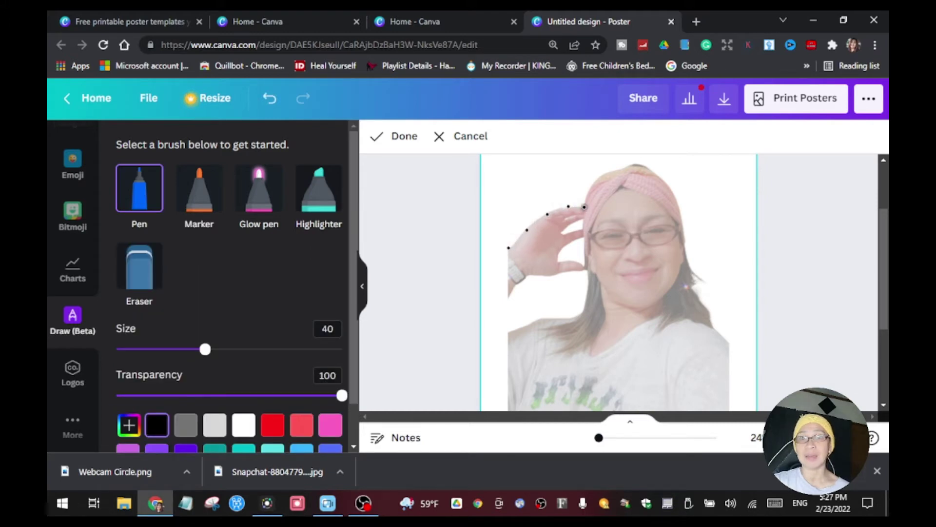
left_click(593, 183)
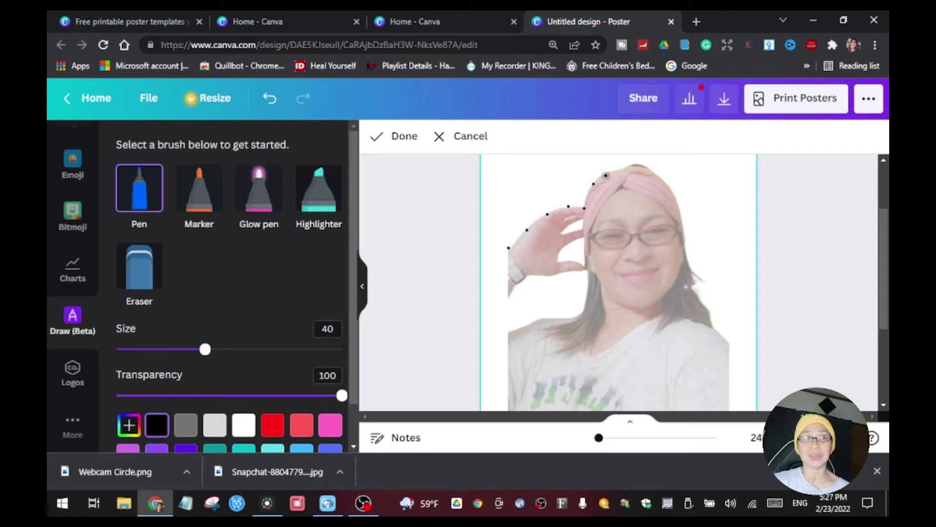
left_click(621, 168)
left_click(644, 166)
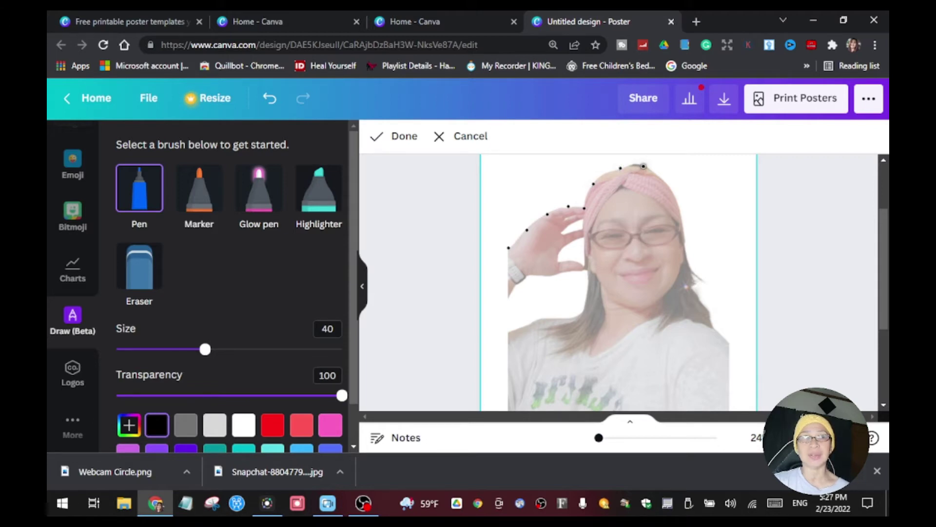
left_click(666, 183)
left_click(680, 203)
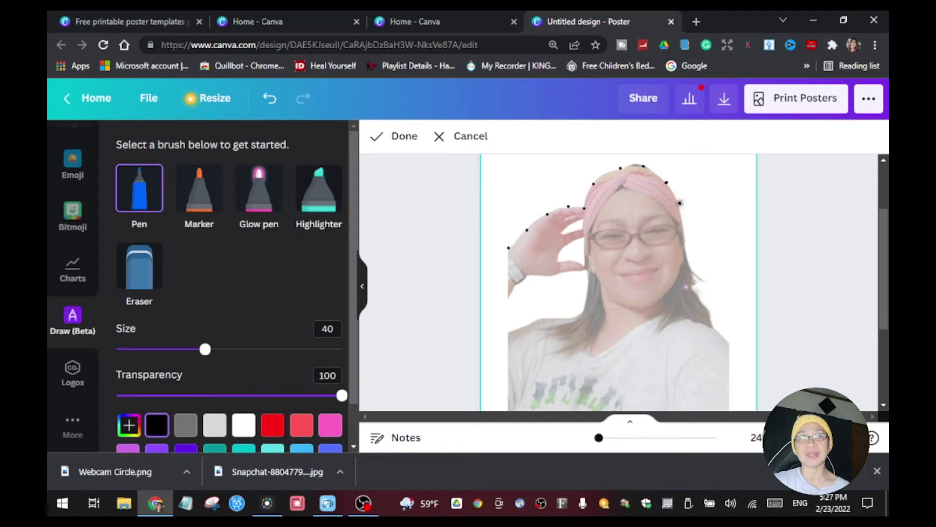
Continue dots down the right side of the face, hair and shoulder
left_click(684, 233)
left_click(685, 252)
left_click(691, 264)
left_click(698, 282)
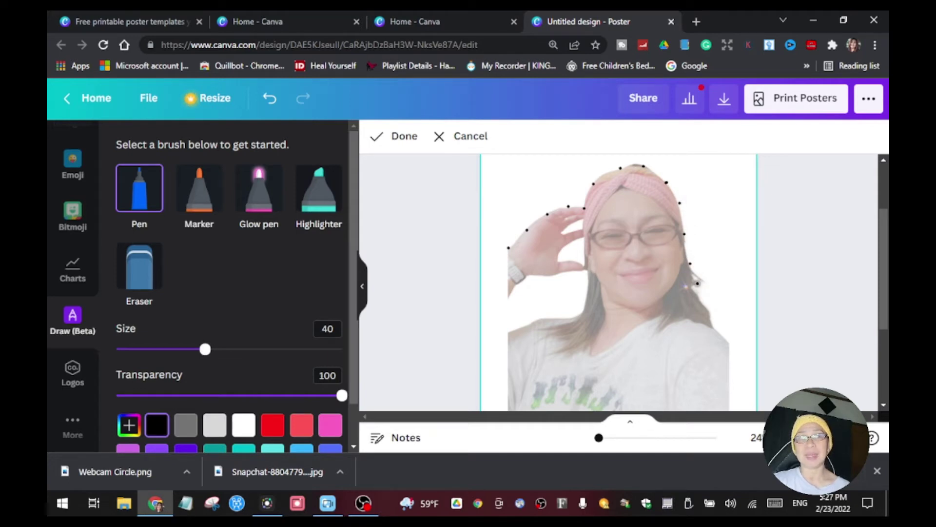
left_click(702, 300)
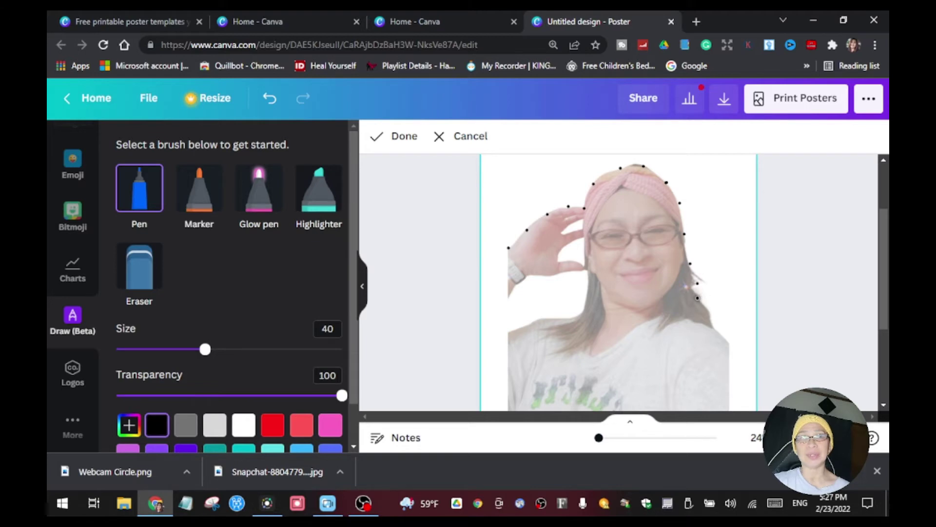
left_click(688, 286)
left_click(730, 347)
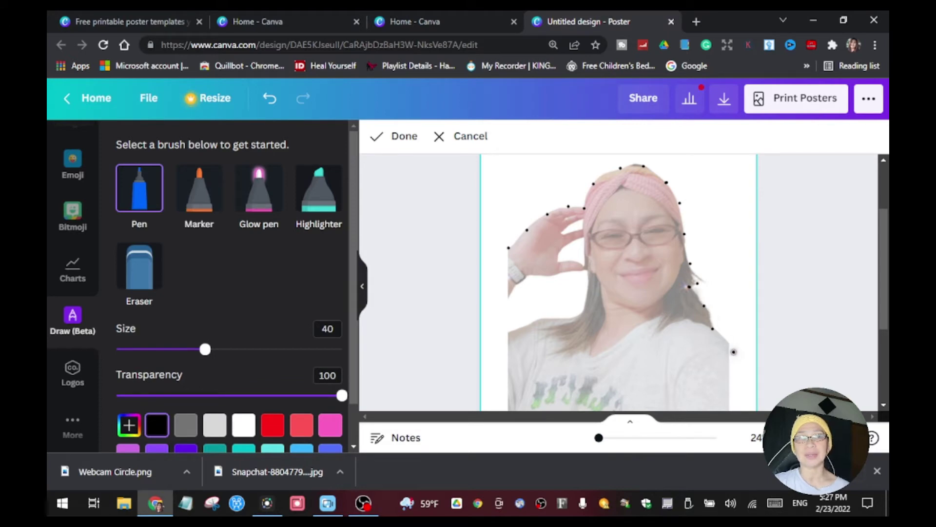
left_click(731, 379)
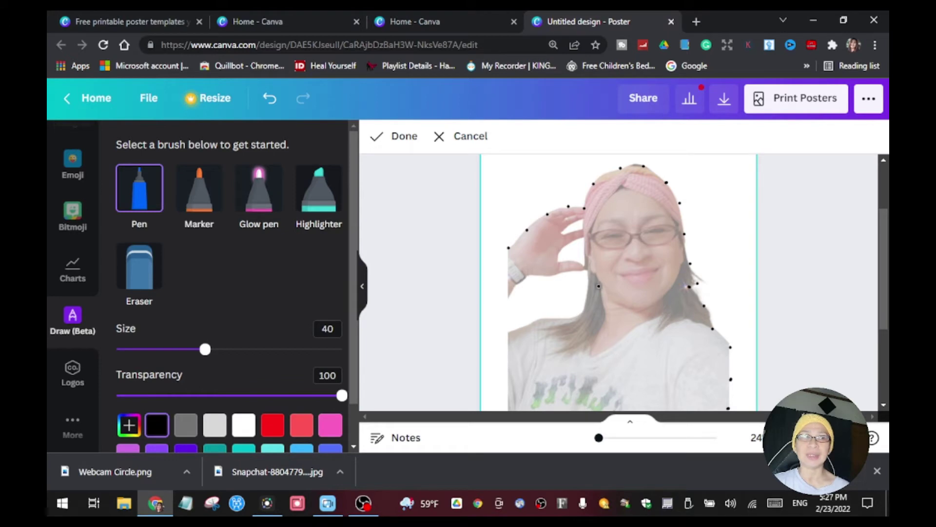
Dot the left hair edge and left shoulder
left_click(588, 278)
left_click(586, 303)
left_click(573, 316)
left_click(543, 318)
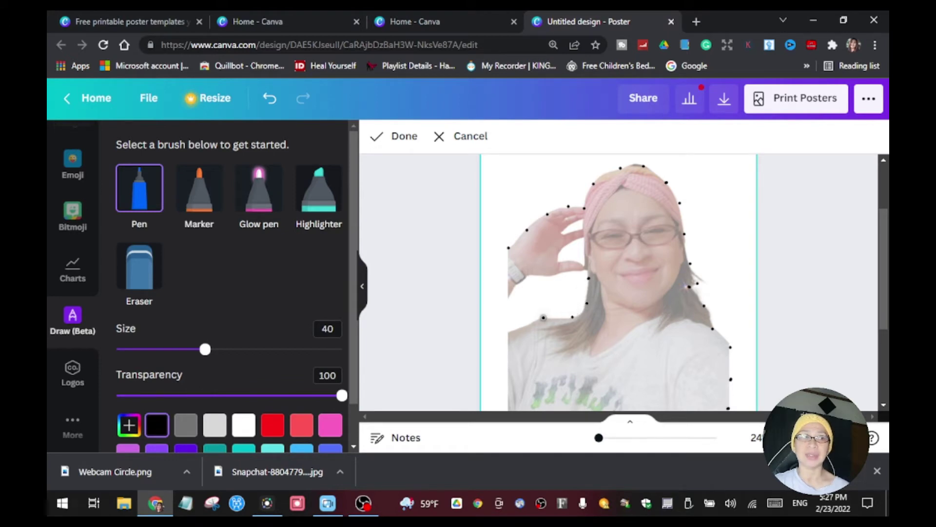
left_click(510, 333)
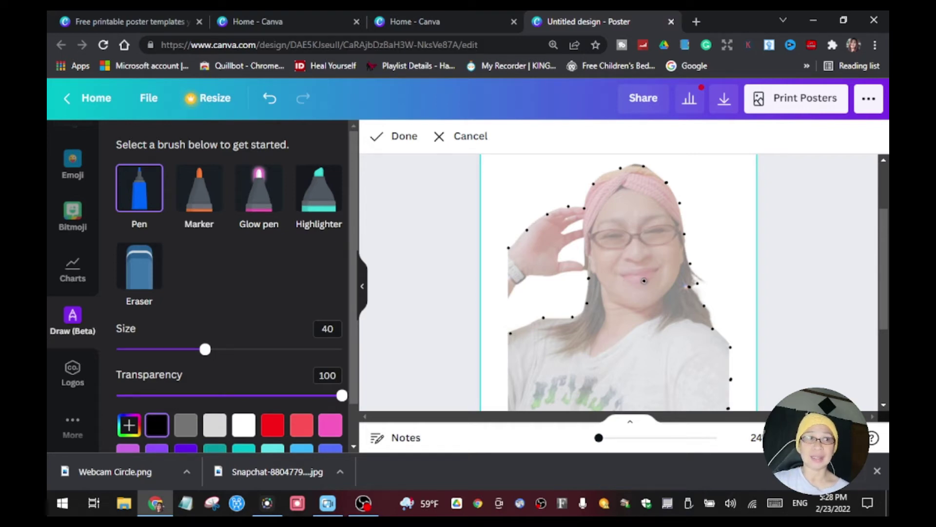
Outline the left lens of the glasses with dots and start the right lens
left_click(593, 236)
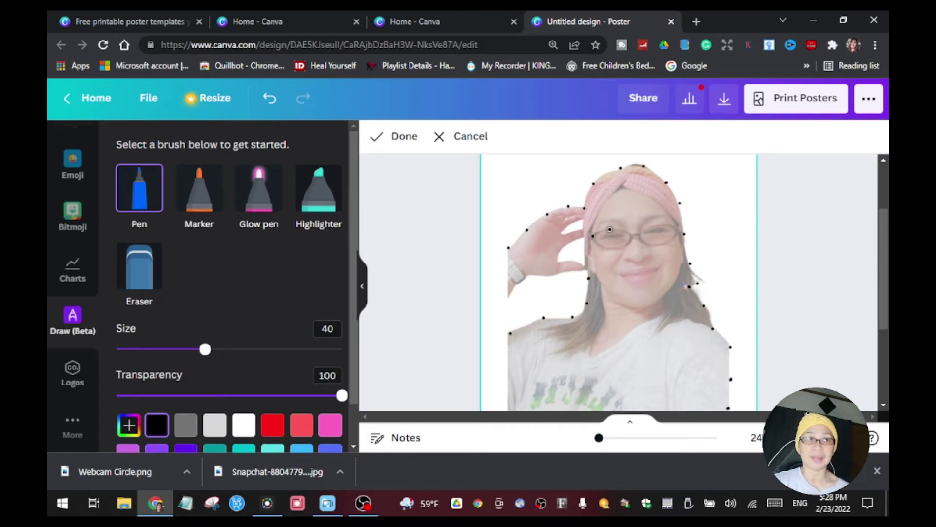
left_click(610, 229)
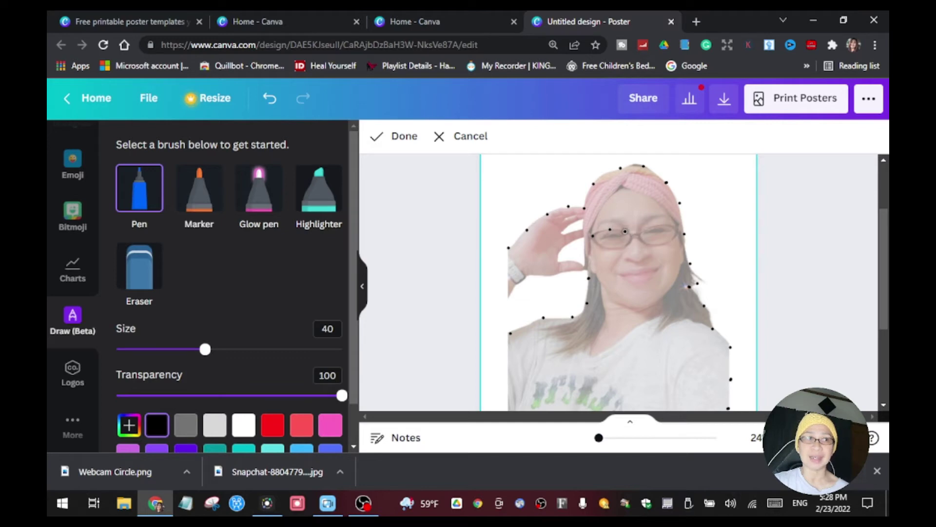
left_click(623, 231)
left_click(632, 236)
left_click(625, 248)
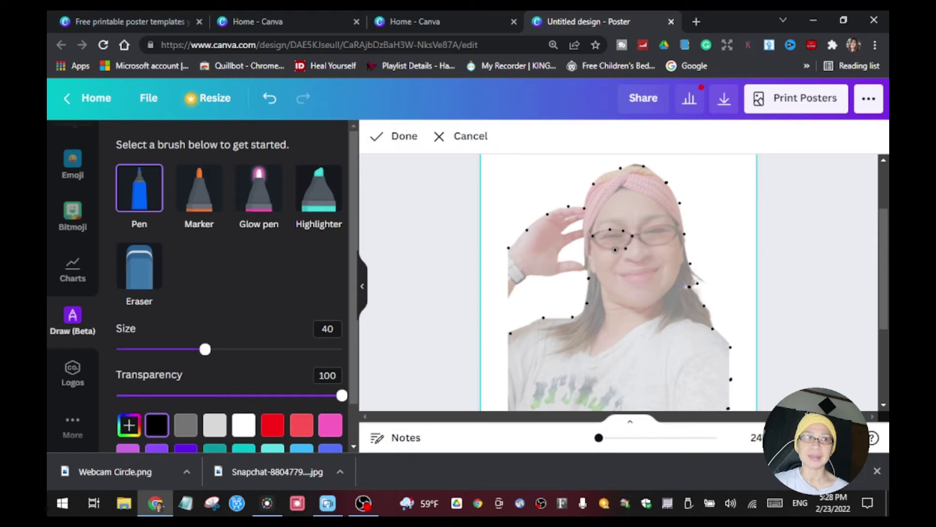
left_click(611, 250)
left_click(600, 244)
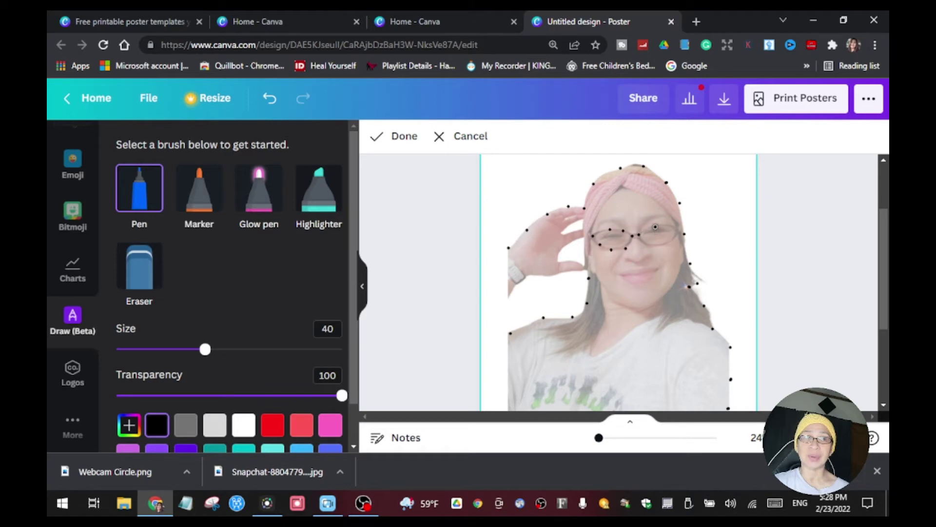
left_click(655, 227)
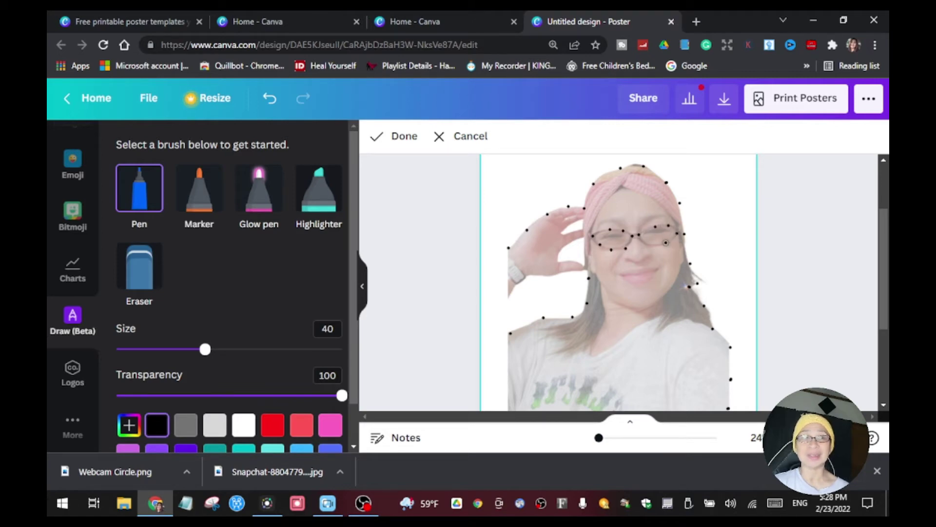
left_click(666, 243)
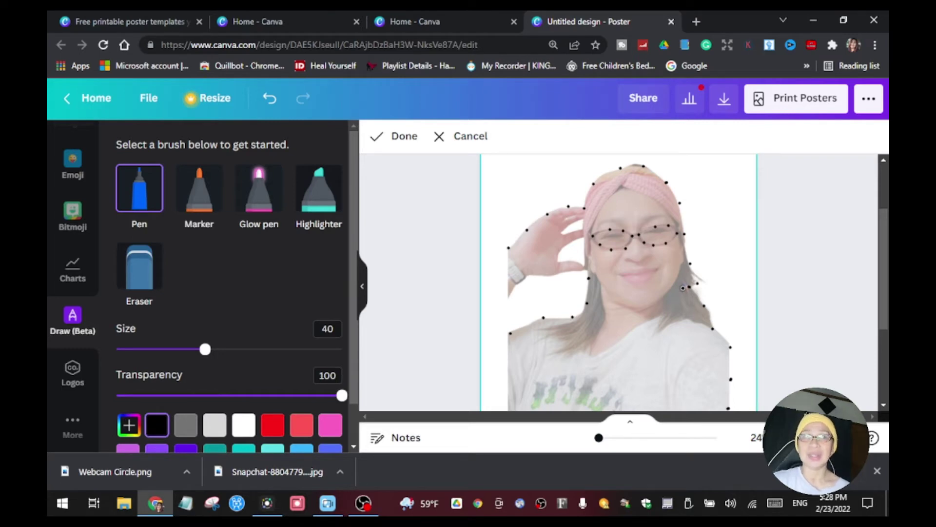
Dot the shirt outline, neckline and hair line, then finish drawing
left_click(663, 316)
left_click(644, 324)
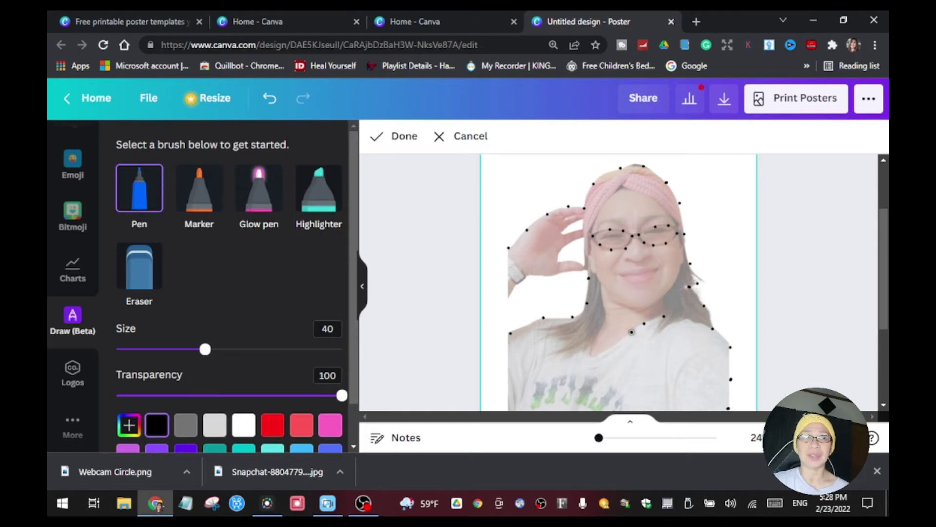
left_click(612, 350)
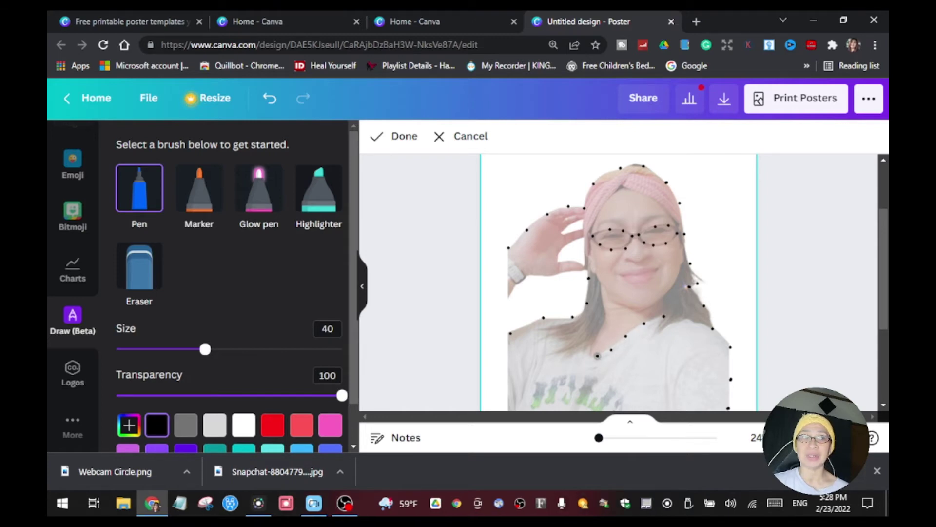
left_click(593, 358)
left_click(592, 345)
left_click(606, 324)
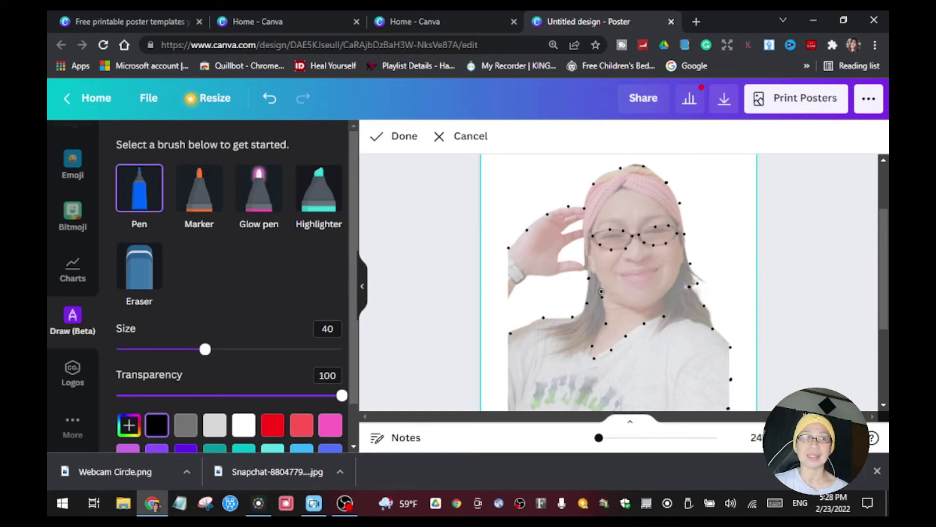
left_click(396, 139)
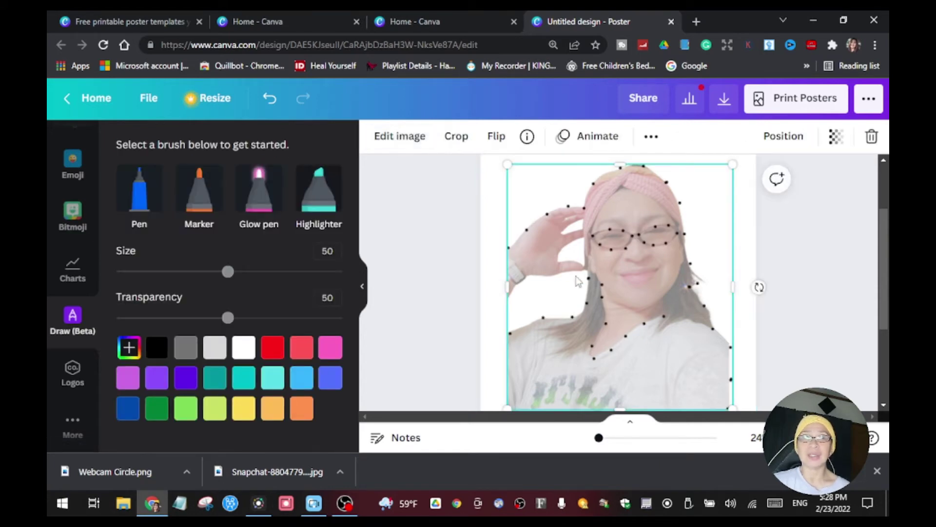
left_click(493, 210)
left_click(544, 194)
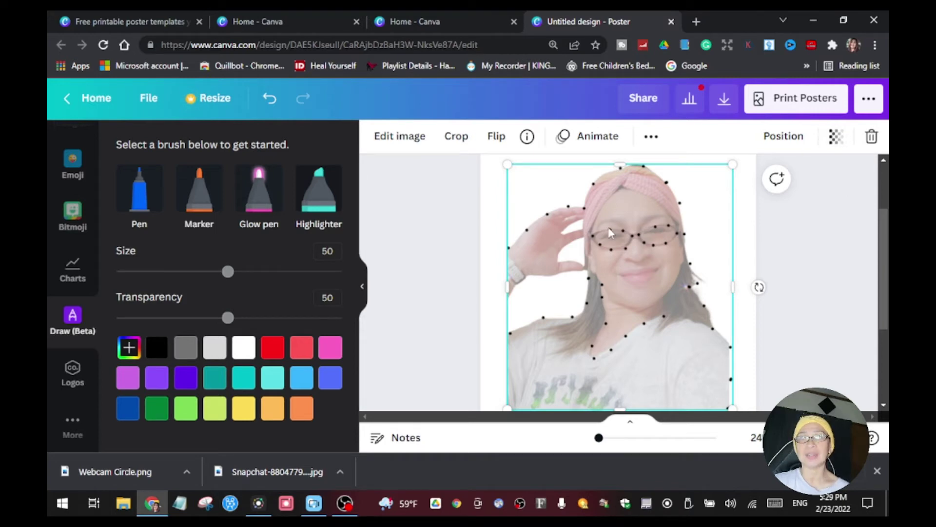
scroll(758, 284, "up", 2)
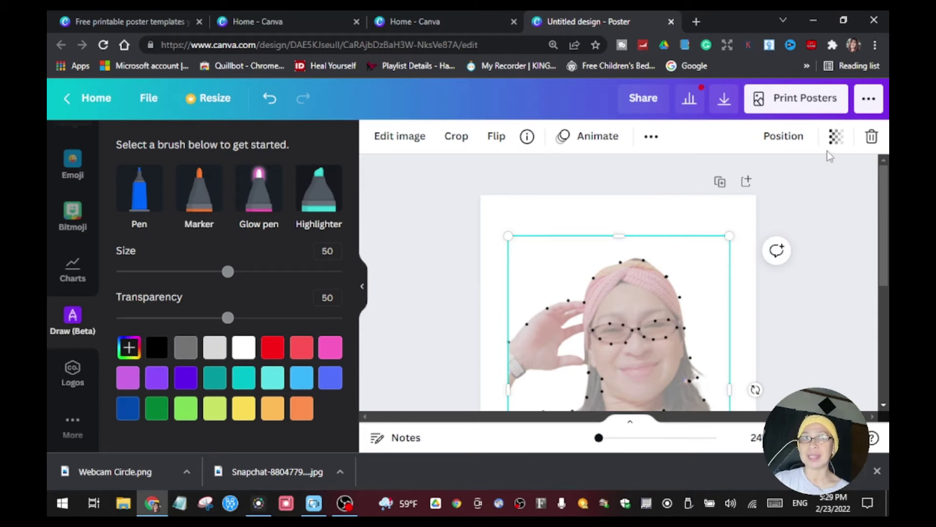
Drop the photo's transparency to 0 to view the dots alone, then raise it to 53
left_click(834, 137)
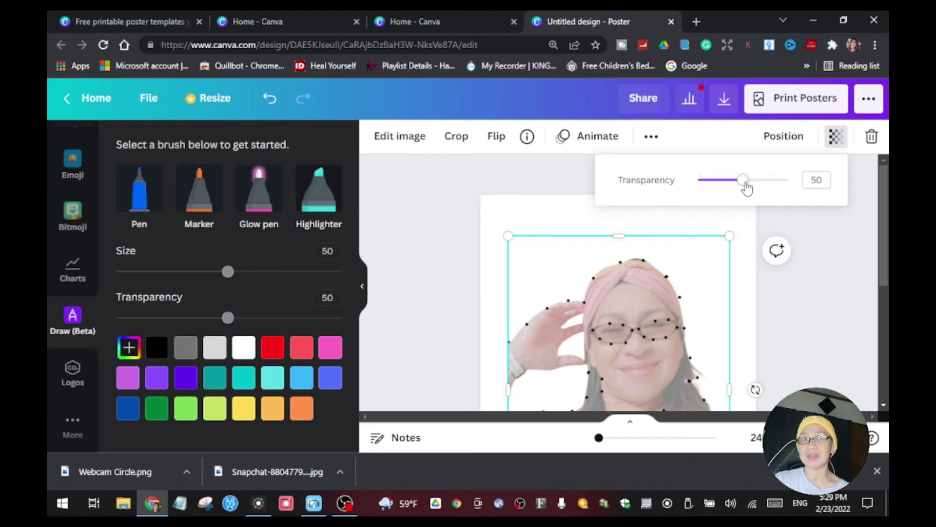
scroll(770, 229, "down", 1)
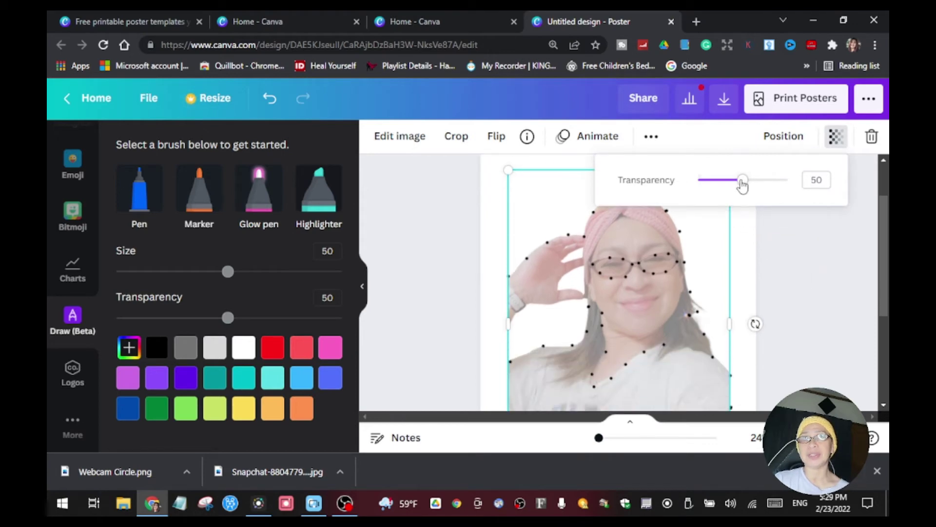
left_click_drag(742, 184, 699, 189)
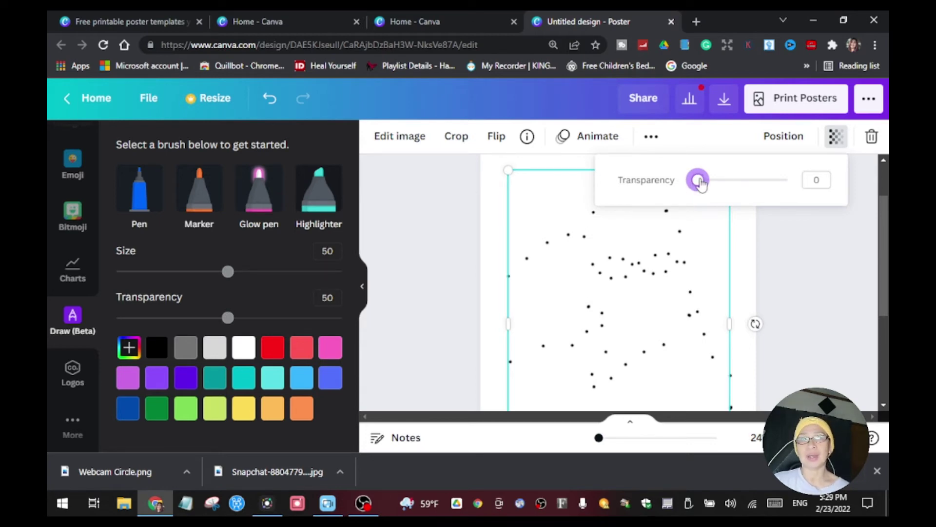
left_click_drag(702, 182, 747, 182)
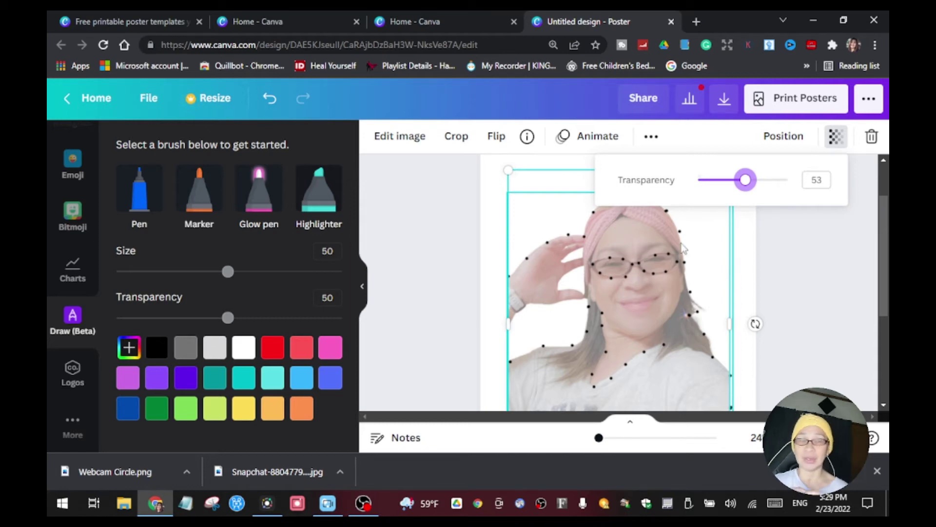
left_click(425, 259)
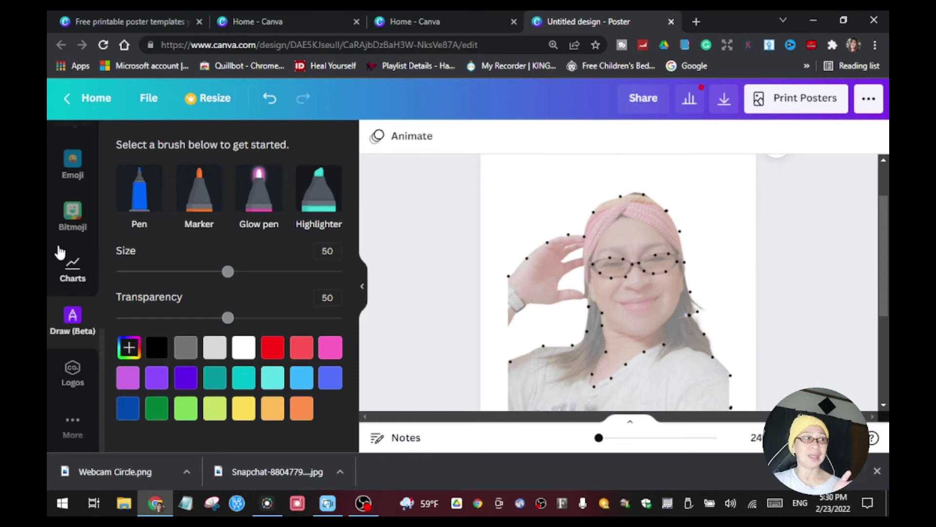
Add an Open Sans size-76 subheading box, delete its placeholder text, and show the font list
scroll(59, 255, "up", 3)
scroll(57, 254, "up", 8)
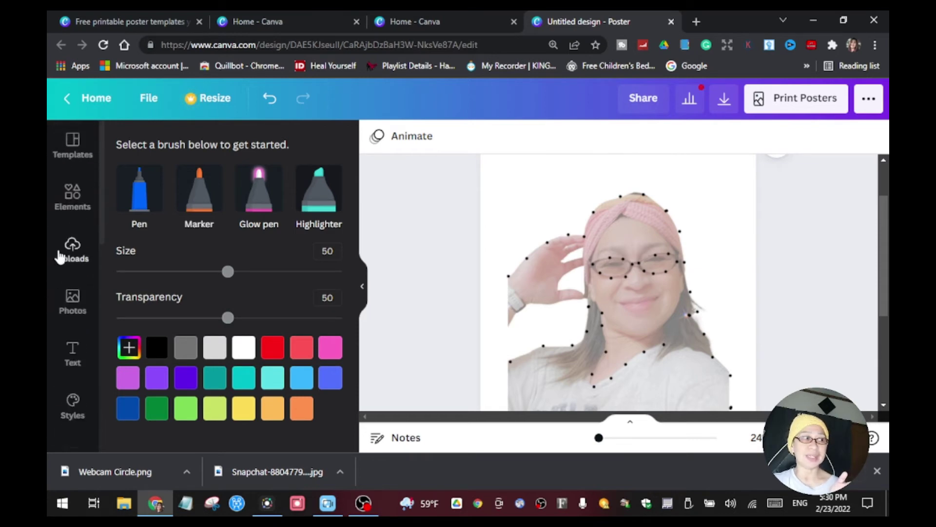
scroll(61, 313, "down", 1)
left_click(76, 295)
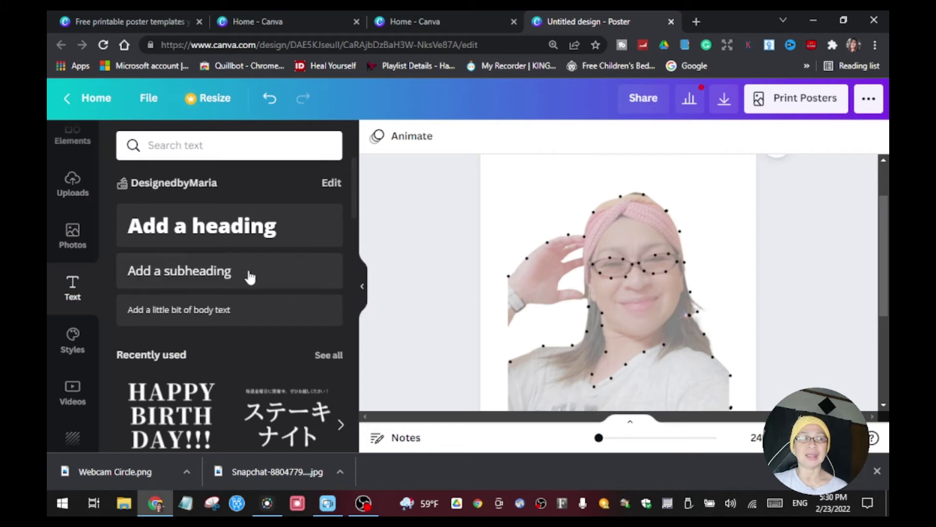
left_click(251, 274)
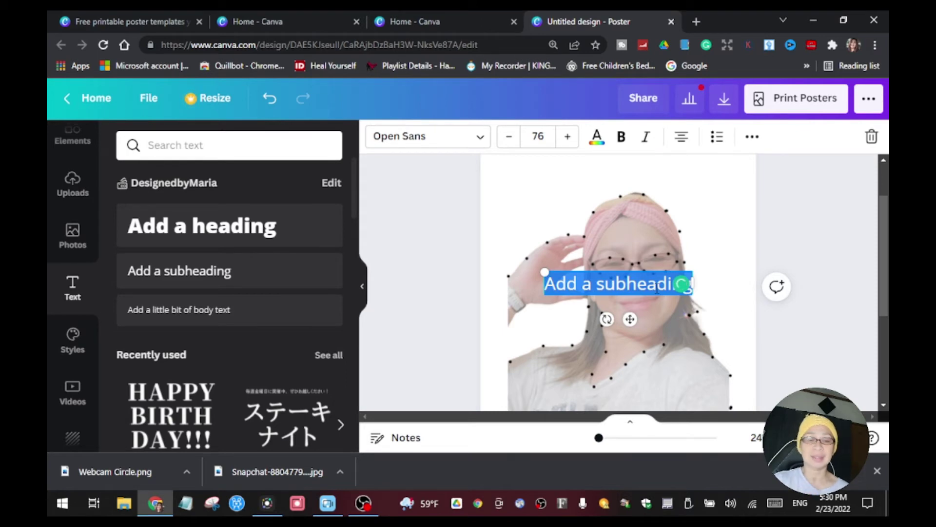
key("BackSpace")
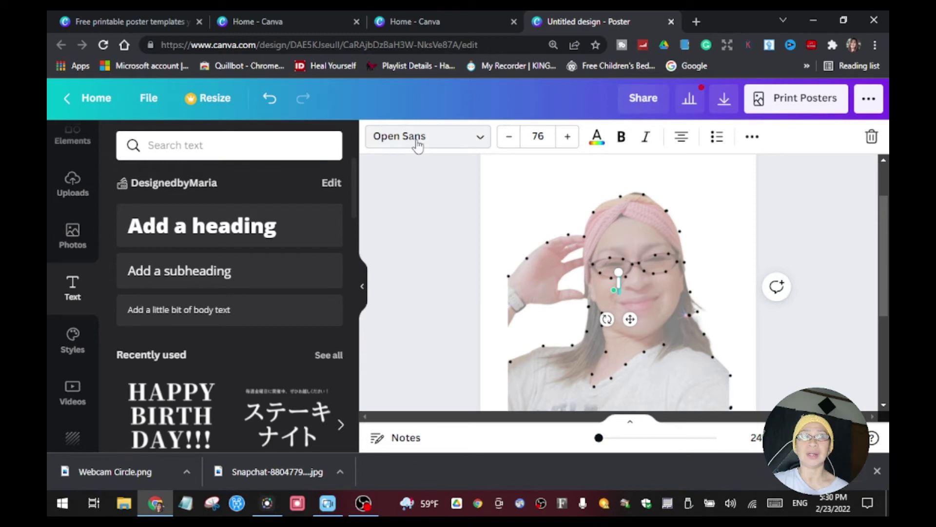
left_click(480, 139)
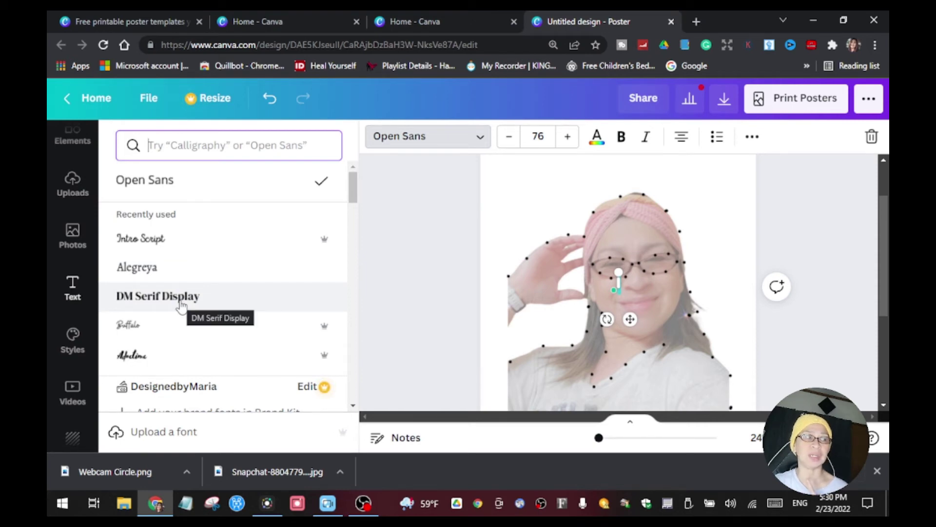
Make the new text a '1' in Alegreya and position it at the photo's top centre
left_click(155, 274)
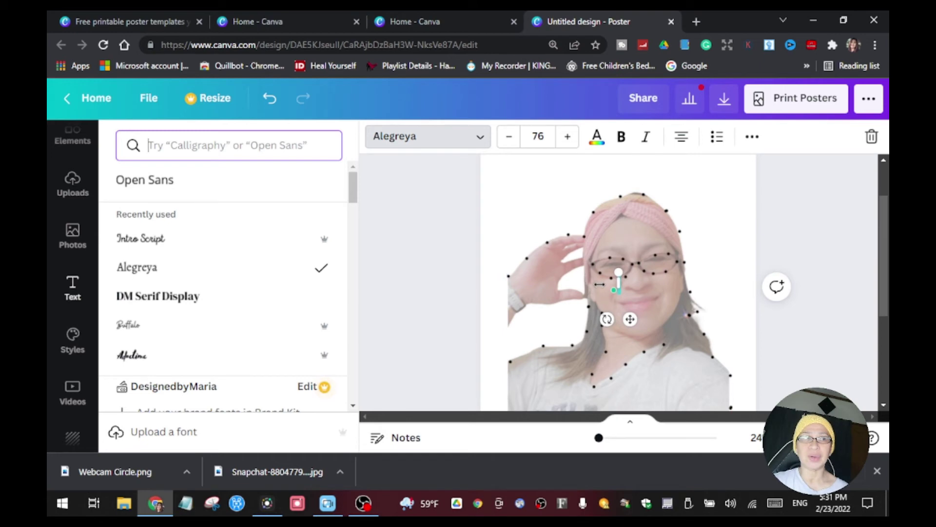
type("1")
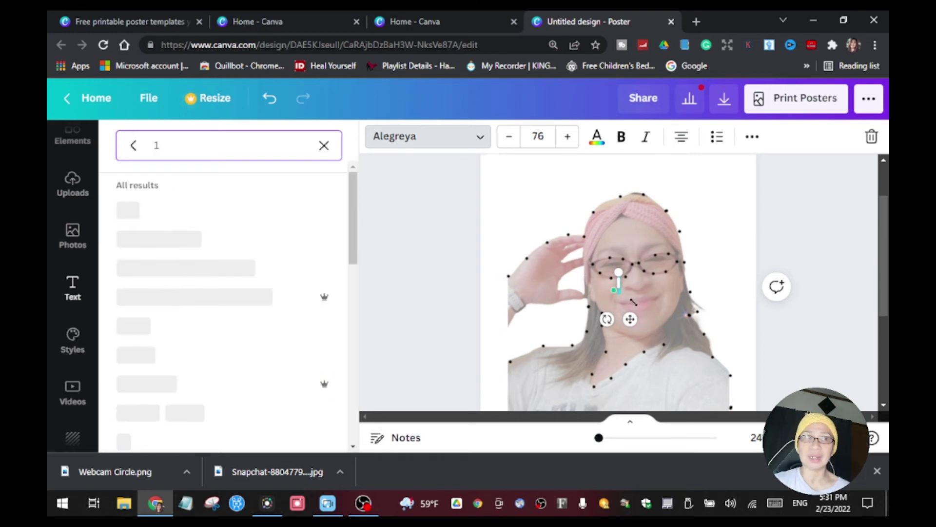
left_click_drag(620, 291, 526, 238)
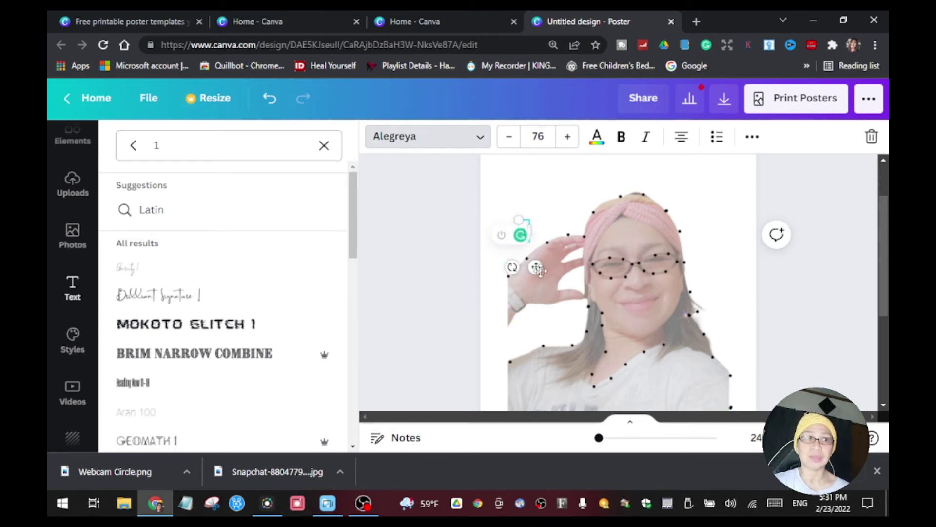
left_click_drag(536, 268, 523, 285)
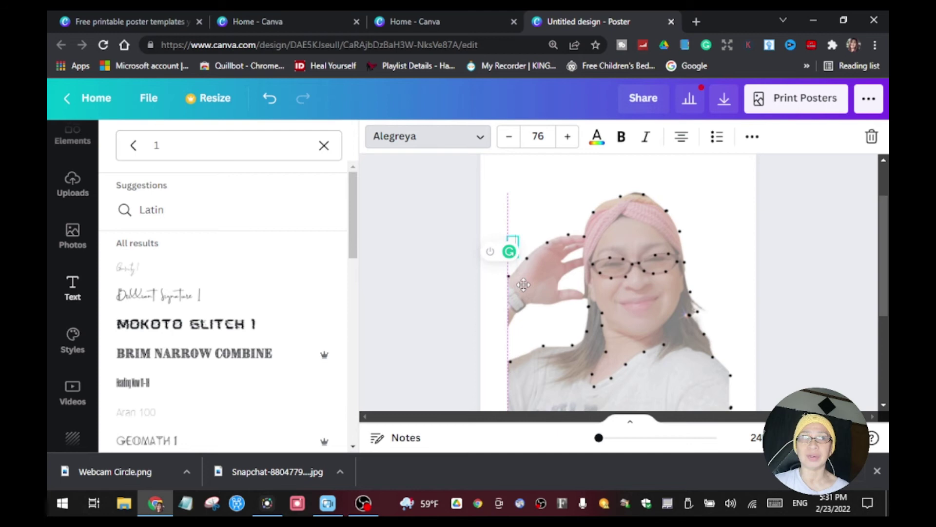
left_click_drag(523, 284, 627, 215)
Shrink the '1' label's font size to 58, then bring it back up to 64
left_click(572, 177)
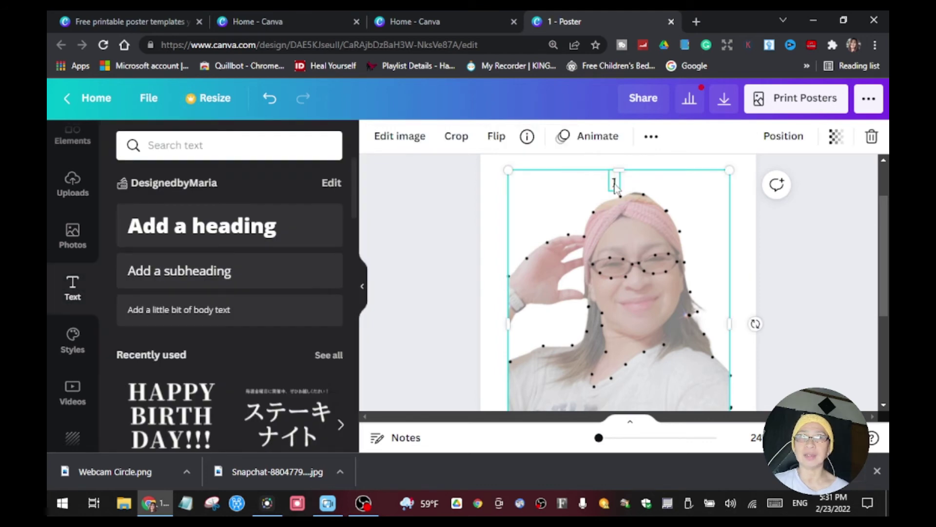
left_click(614, 182)
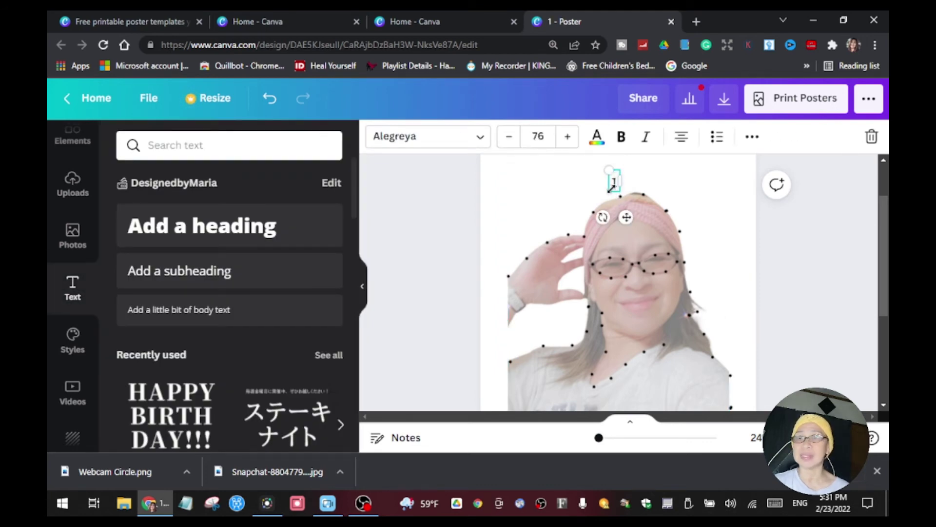
left_click(509, 137)
left_click(509, 137)
left_click(508, 137)
left_click(508, 137)
left_click(508, 141)
left_click(508, 142)
left_click(507, 142)
left_click(507, 142)
left_click(508, 141)
left_click(508, 141)
left_click(508, 141)
left_click(508, 142)
left_click(507, 142)
left_click(507, 142)
left_click(507, 141)
left_click(508, 142)
left_click(508, 141)
left_click(508, 141)
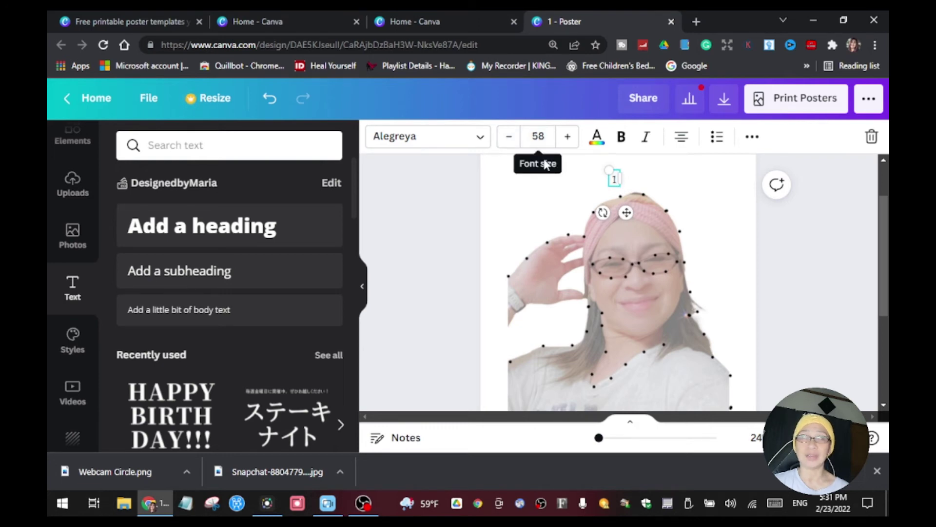
left_click(566, 140)
left_click(567, 140)
left_click(566, 141)
left_click(566, 140)
left_click(566, 141)
left_click(566, 140)
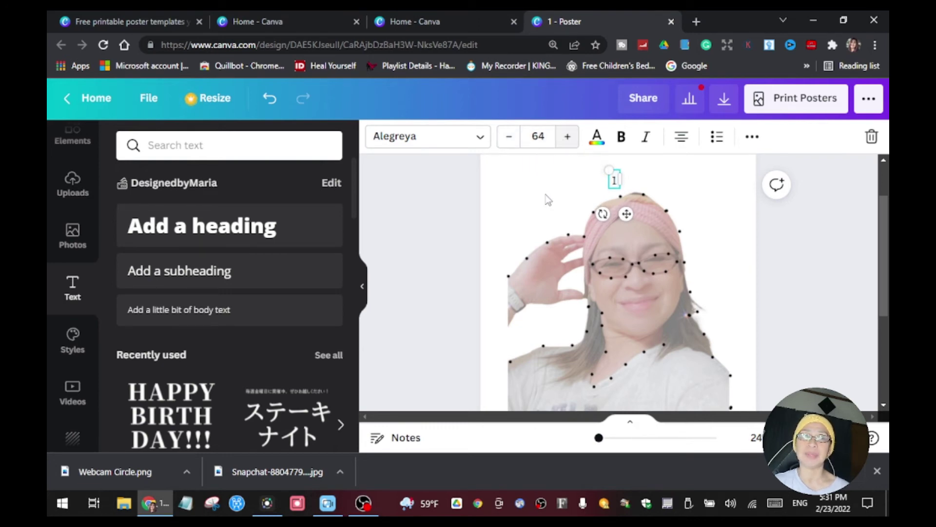
Copy and paste the '1' label, placing the duplicate just right of it as label 2
right_click(614, 179)
left_click(664, 180)
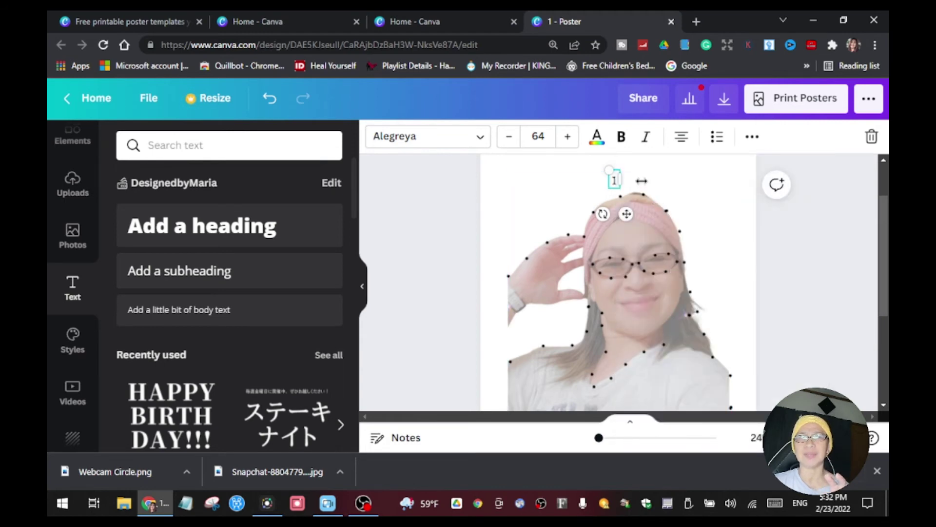
right_click(652, 195)
left_click(685, 210)
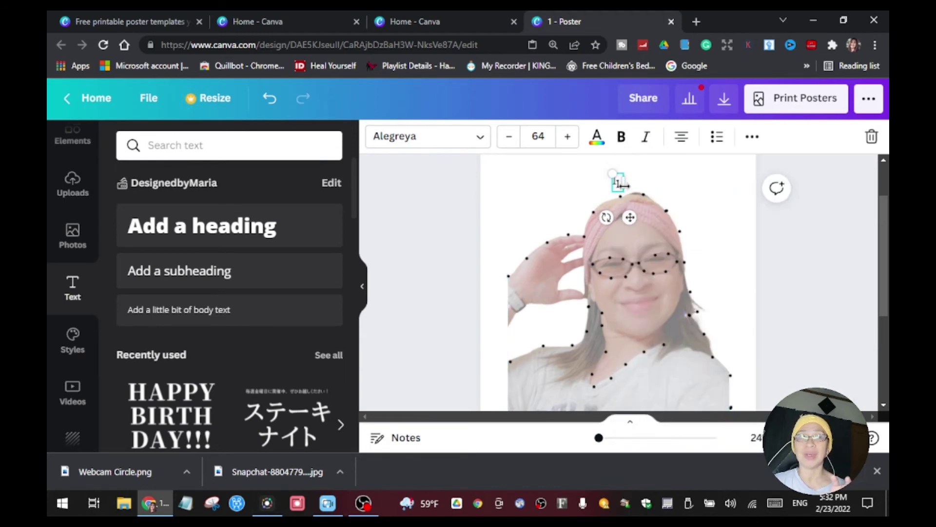
left_click_drag(630, 217, 658, 213)
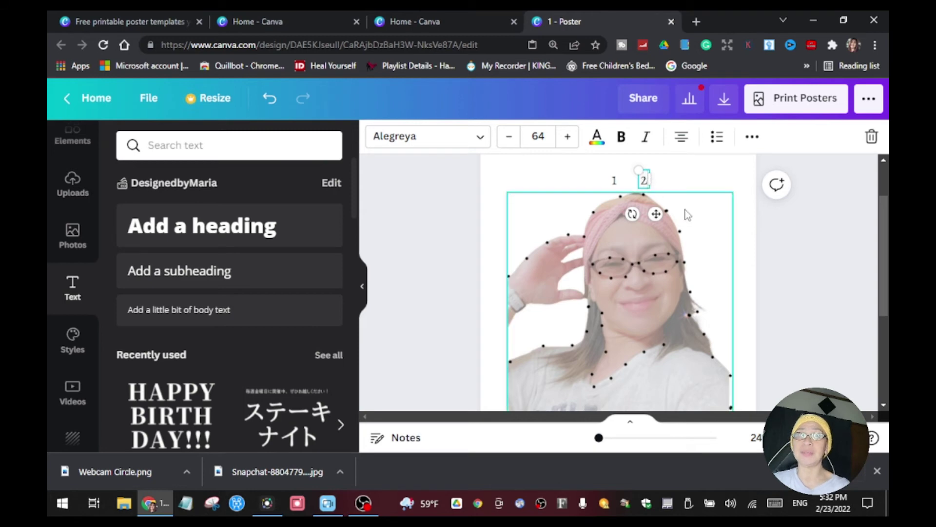
right_click(646, 181)
left_click(684, 169)
left_click(683, 169)
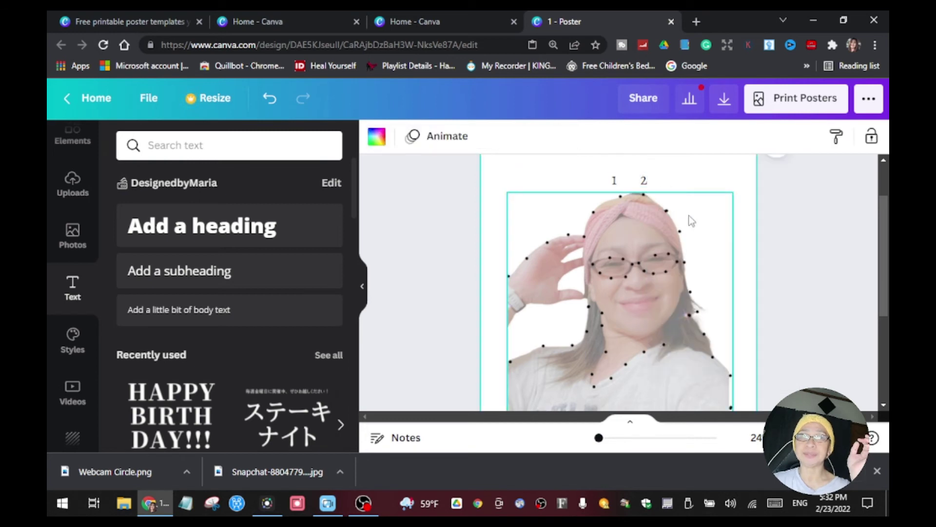
Duplicate the 2 label beside the next dot and change its number to 3
right_click(644, 182)
left_click(681, 178)
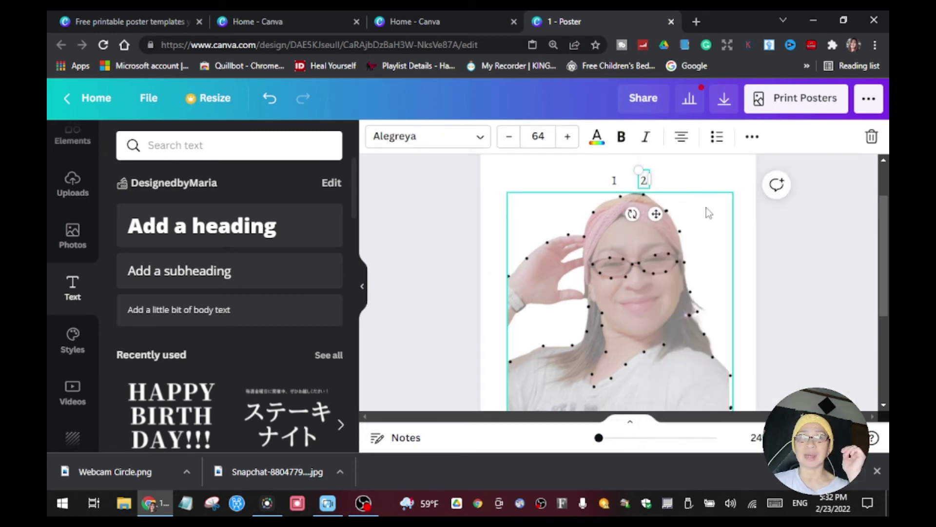
right_click(690, 201)
left_click(560, 142)
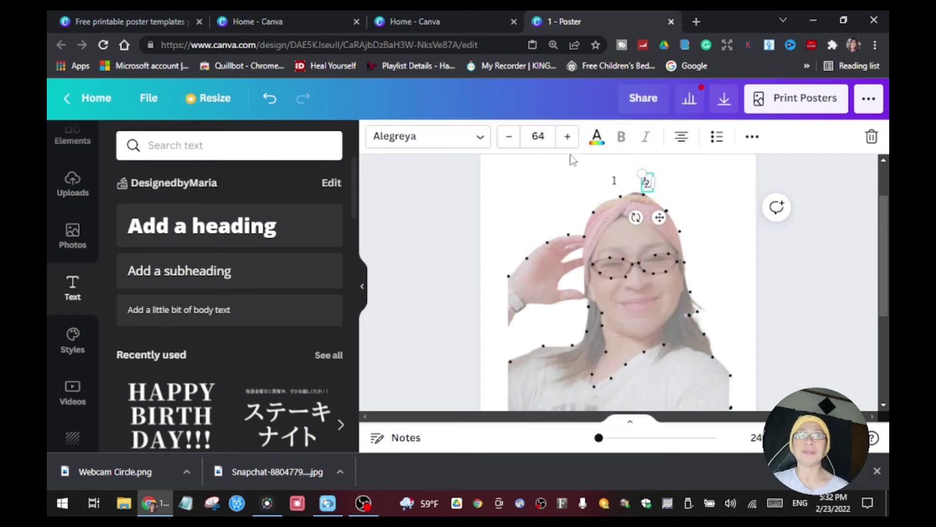
left_click_drag(659, 217, 686, 229)
left_click(678, 229)
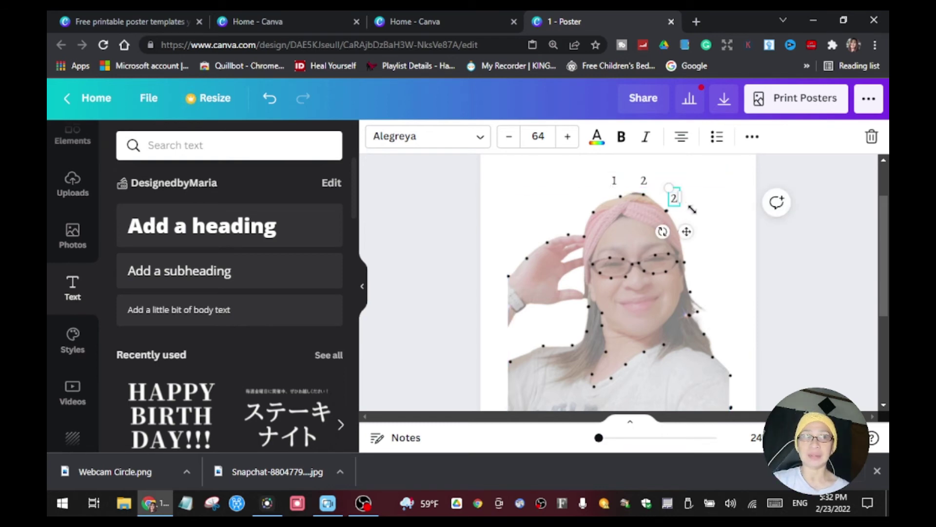
double_click(676, 198)
key("BackSpace")
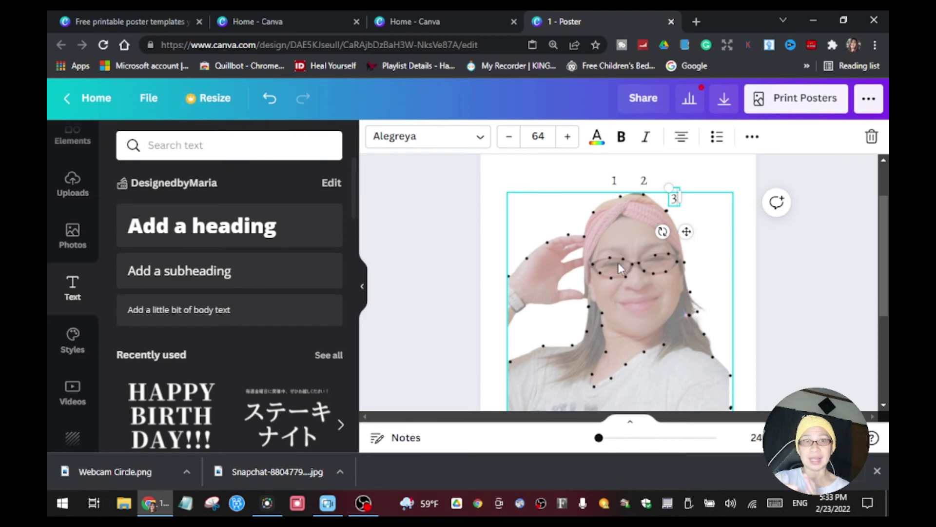
left_click(825, 293)
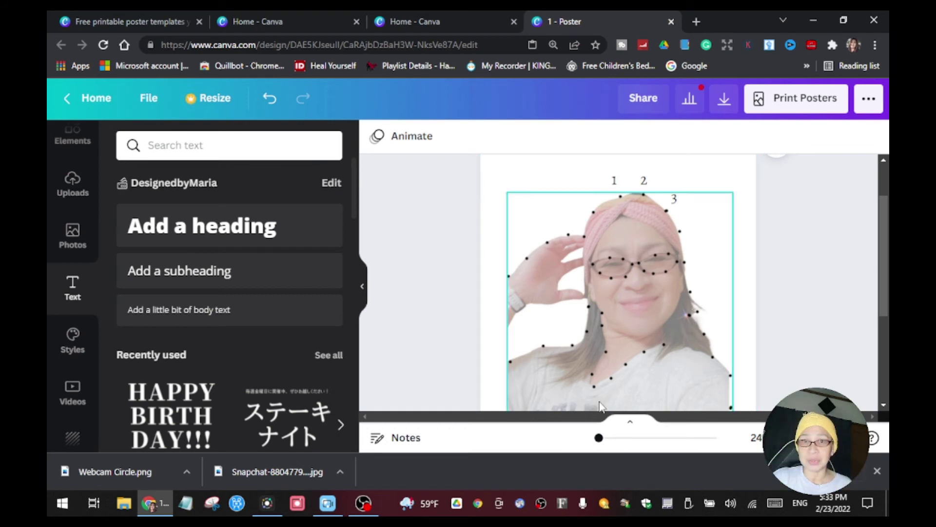
left_click(541, 206)
left_click(836, 138)
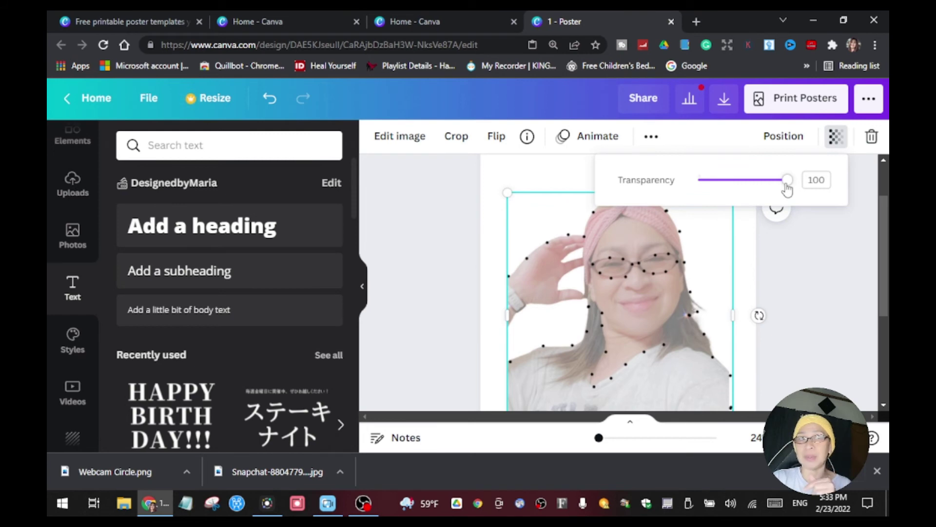
left_click(807, 242)
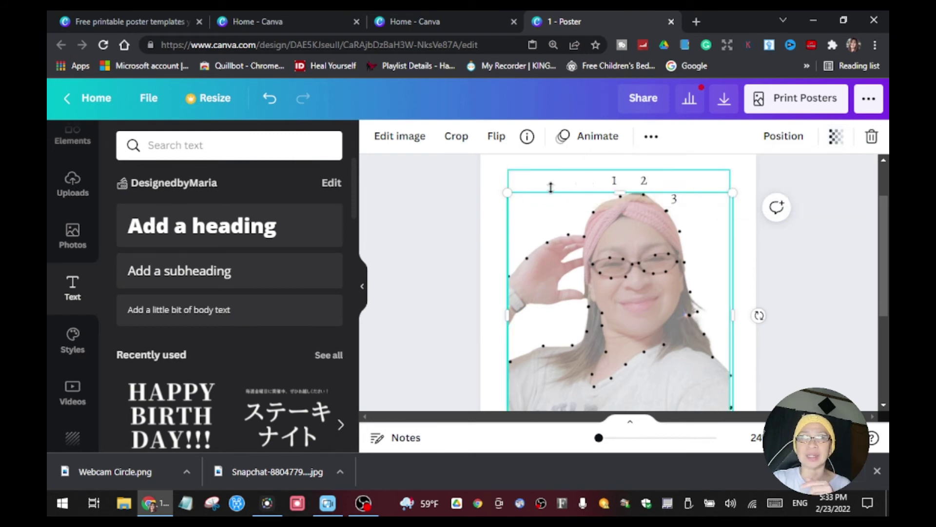
left_click(491, 221)
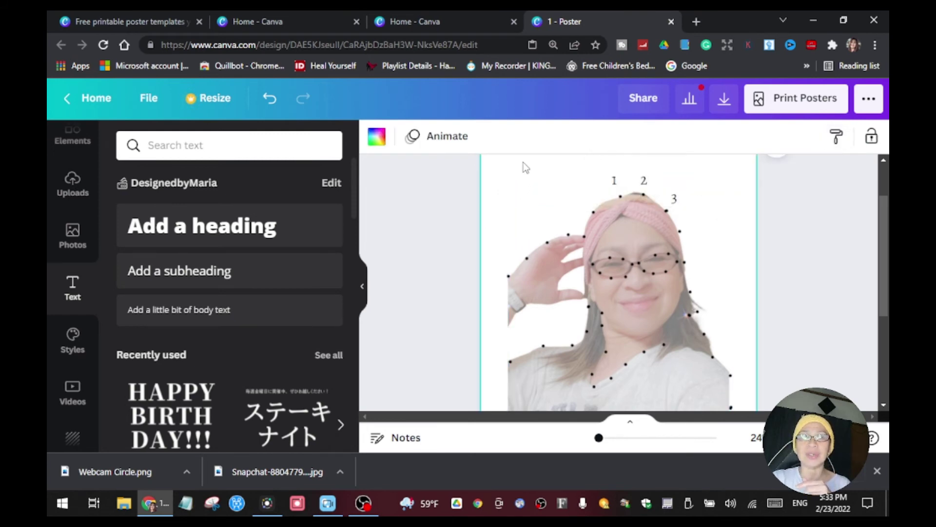
scroll(580, 220, "up", 1)
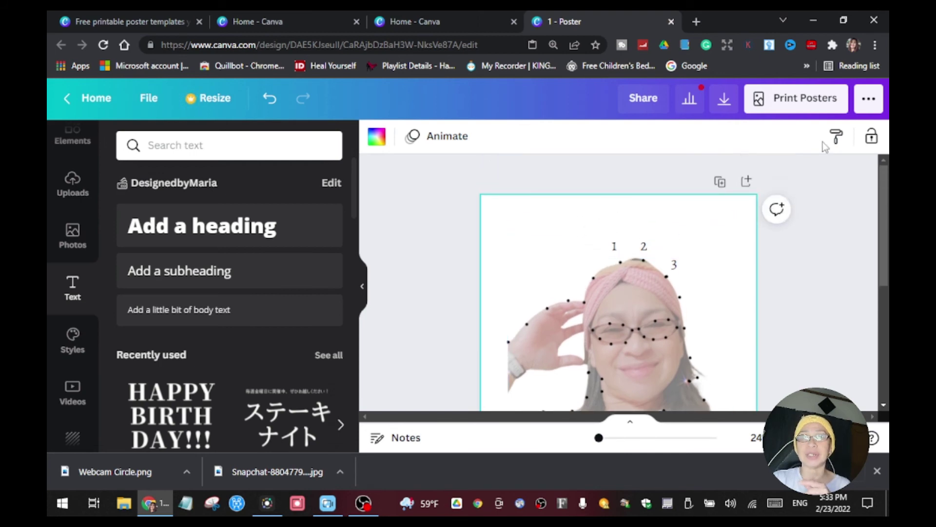
Select the cut-out photo and adjust its transparency slider to 19
left_click(725, 238)
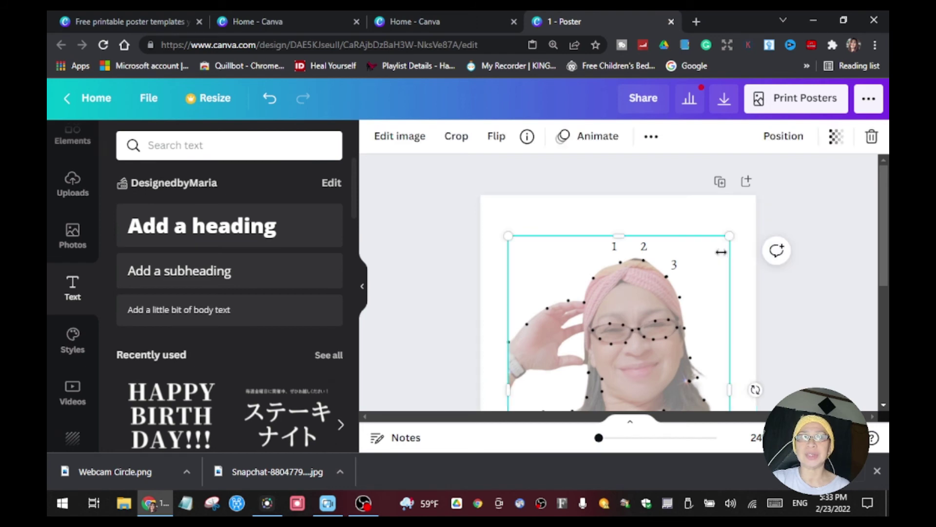
left_click(701, 215)
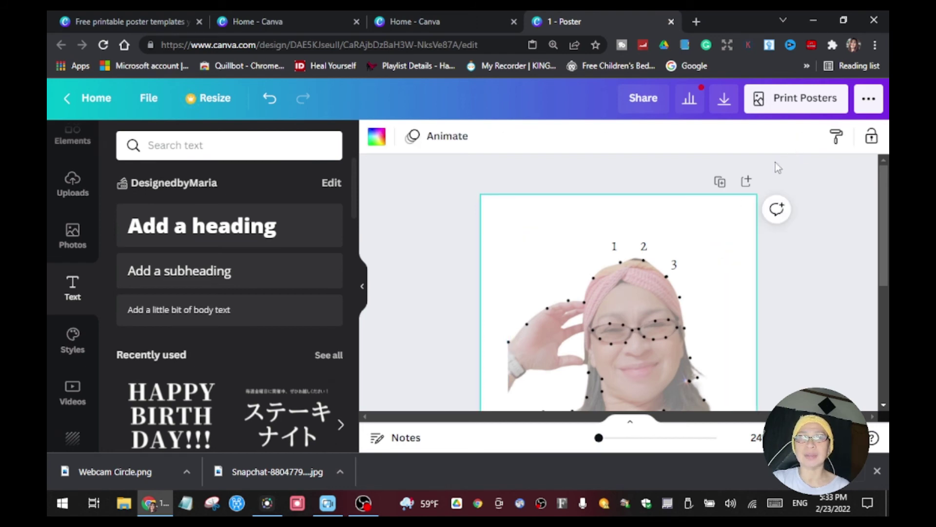
left_click(701, 251)
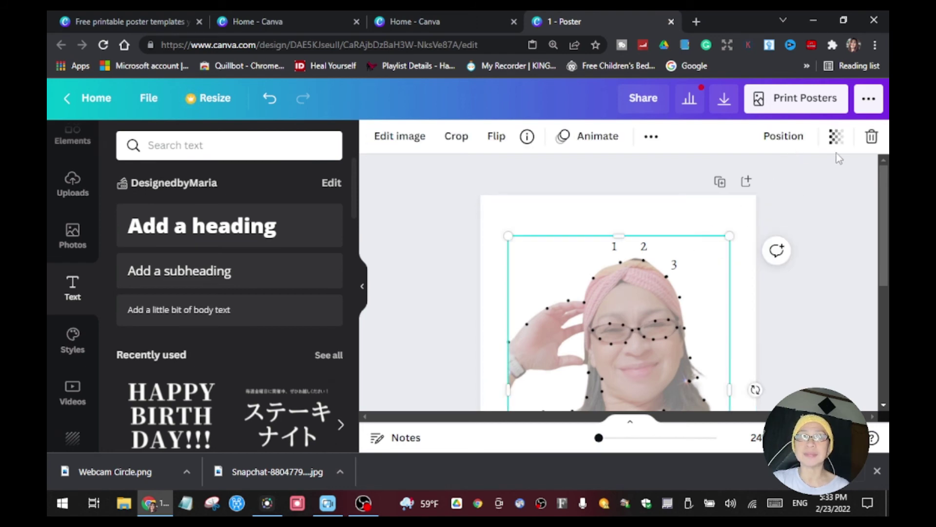
left_click(835, 136)
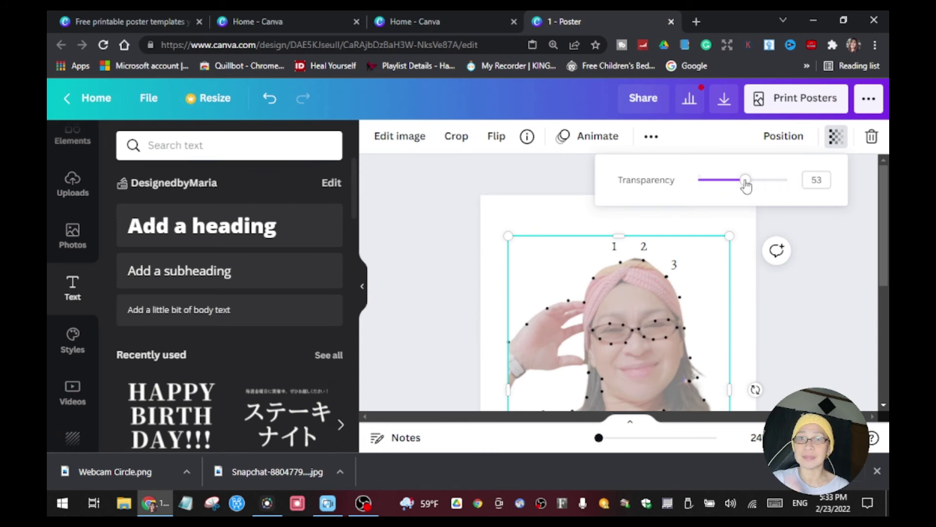
left_click_drag(746, 180, 699, 188)
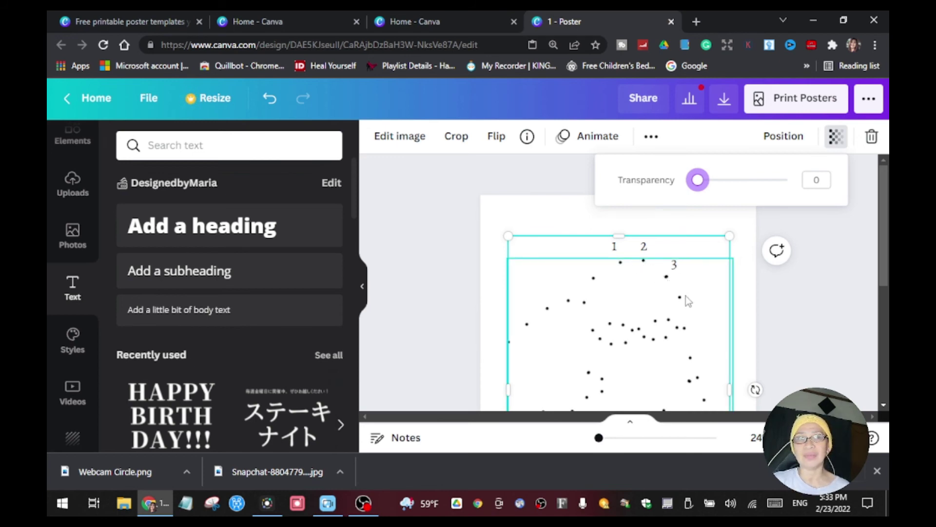
scroll(800, 312, "down", 1)
scroll(804, 302, "down", 1)
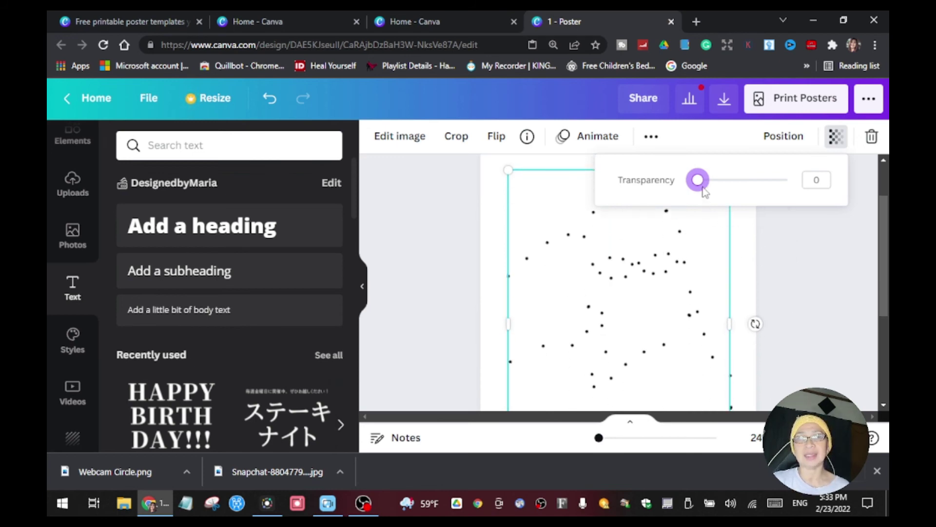
mouse_move(698, 184)
left_mouse_down()
mouse_move(746, 197)
mouse_move(704, 191)
left_mouse_up()
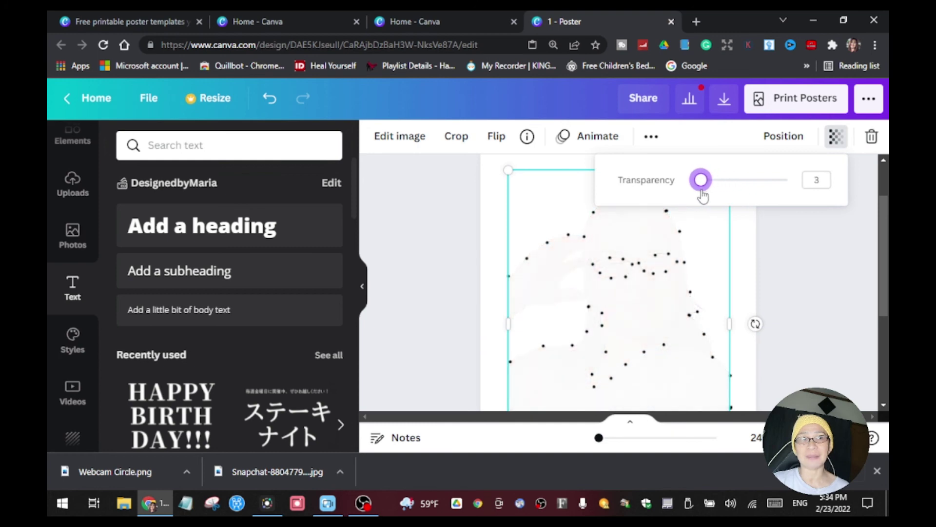
scroll(788, 247, "up", 2)
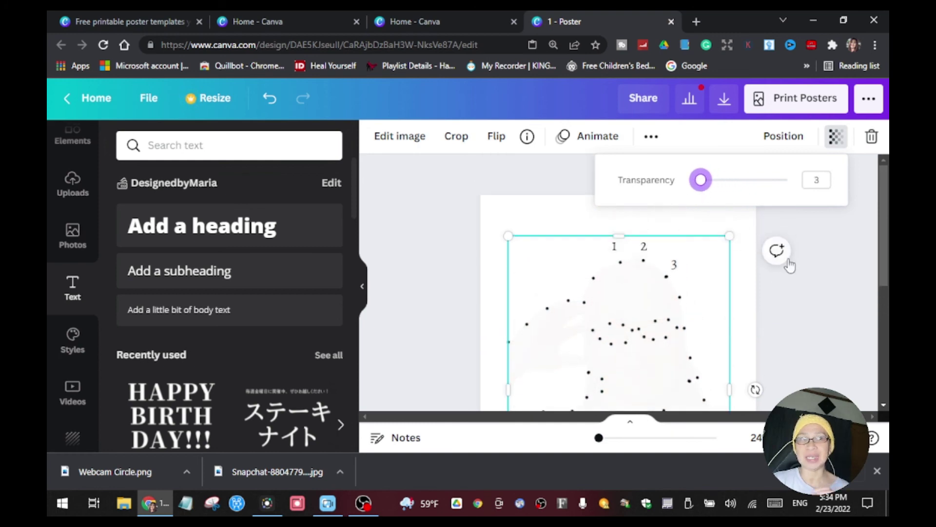
scroll(792, 311, "down", 2)
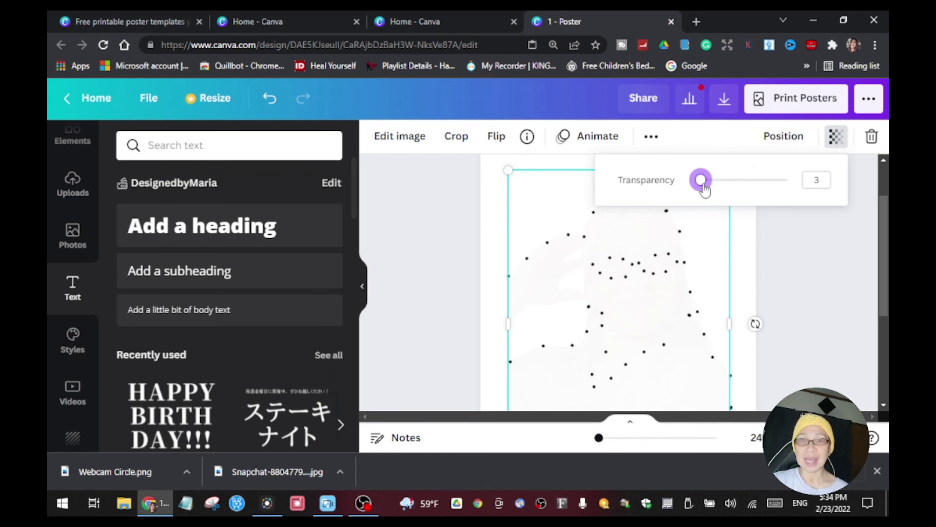
left_click_drag(704, 190, 713, 193)
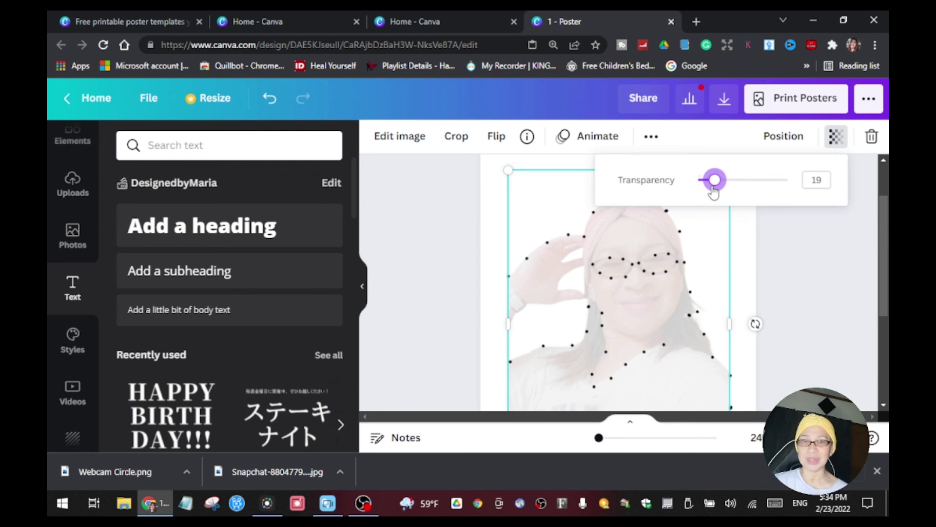
left_click(780, 291)
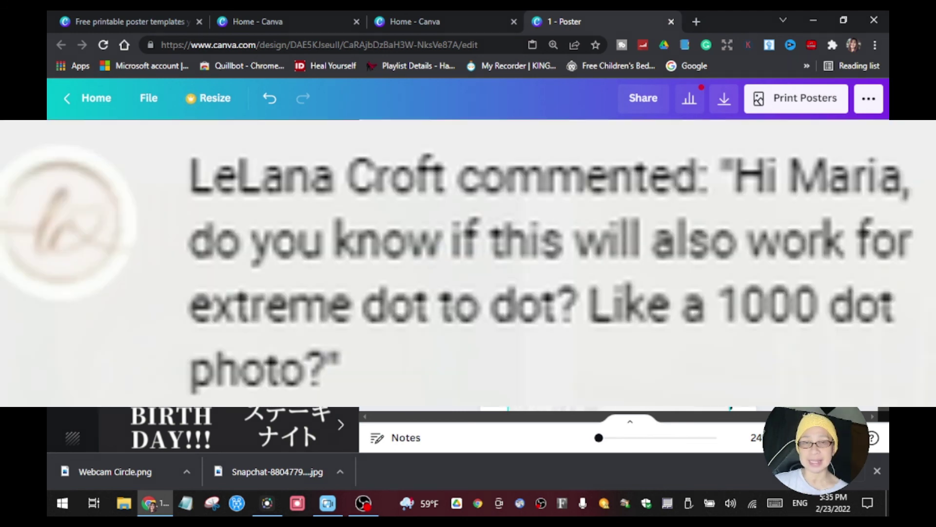